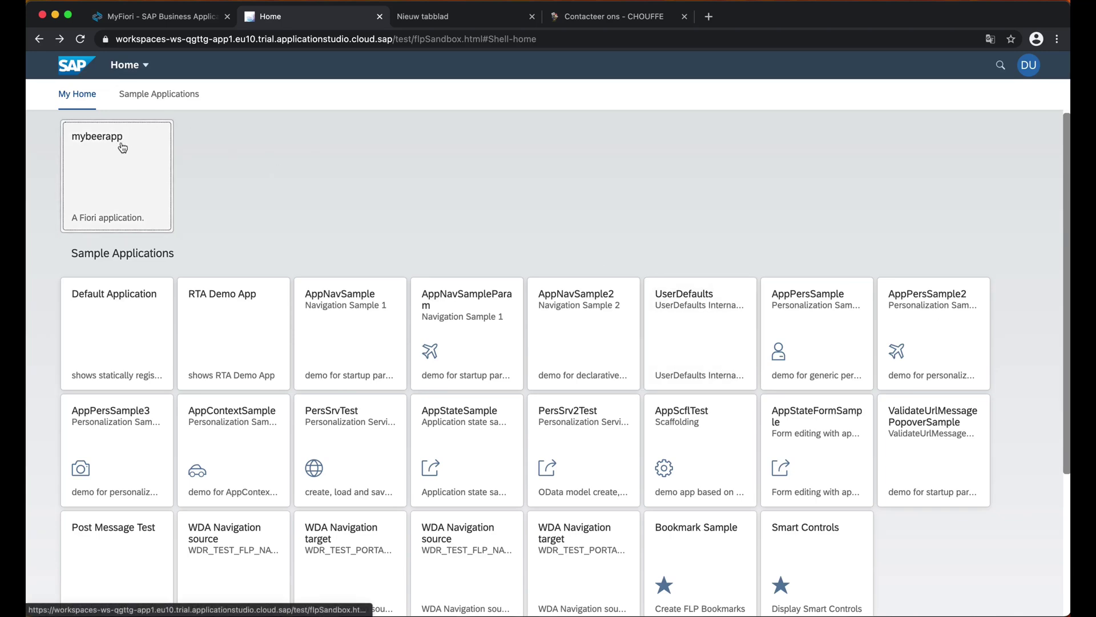
# Load the mybeerapp beer list and search it for 'Chouf' to find Chouffe Soleil.
pyautogui.click(122, 147)
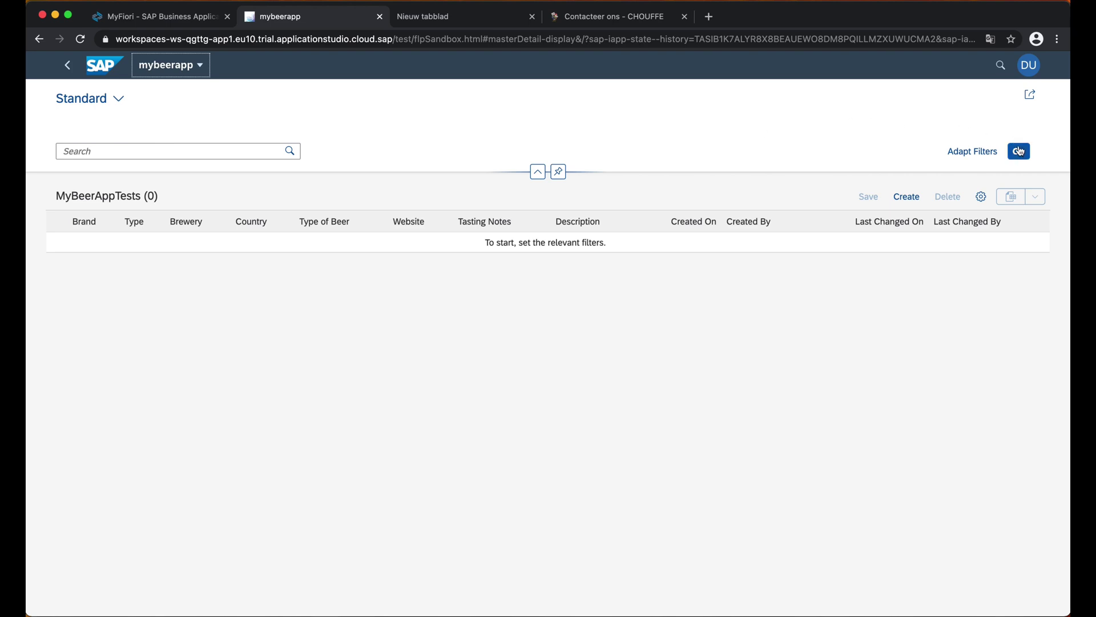
pyautogui.click(1019, 151)
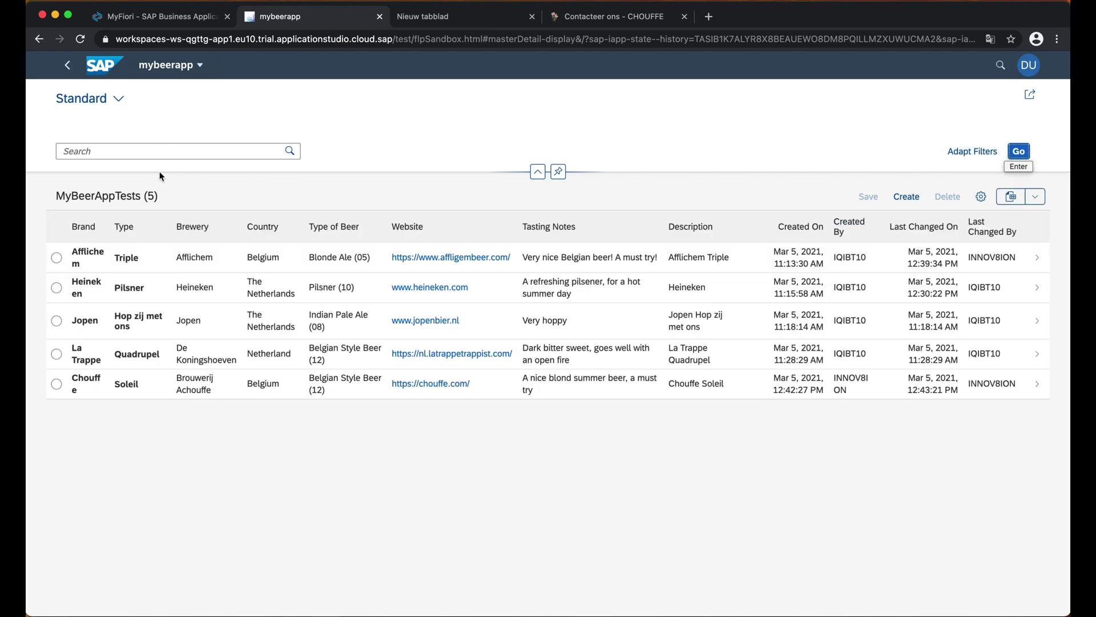
pyautogui.click(149, 152)
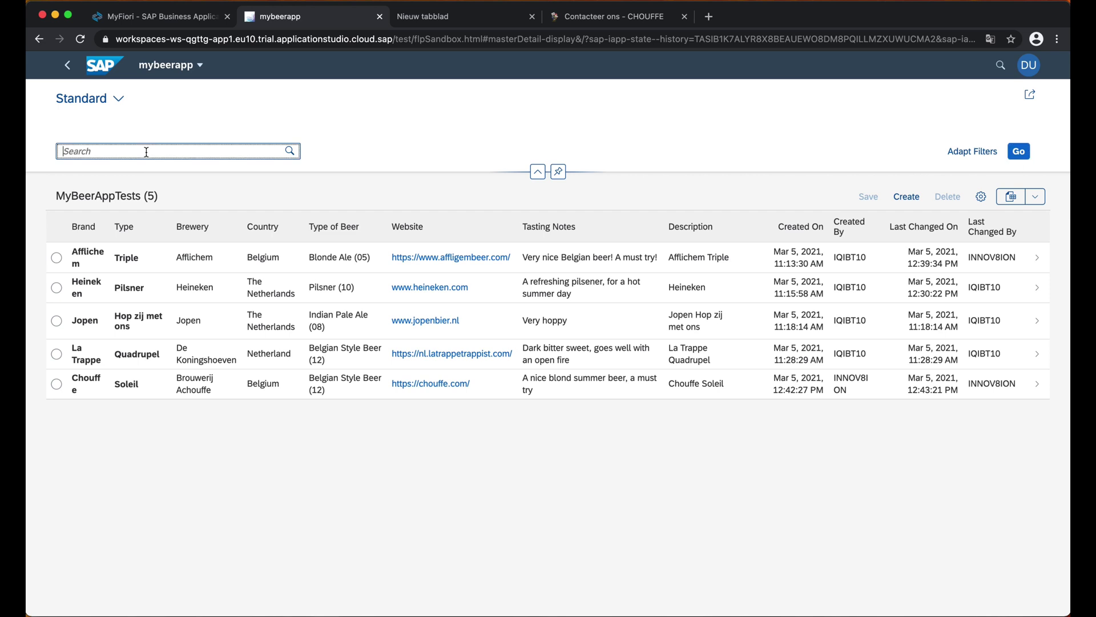
pyautogui.write('Chouf')
pyautogui.click(1021, 154)
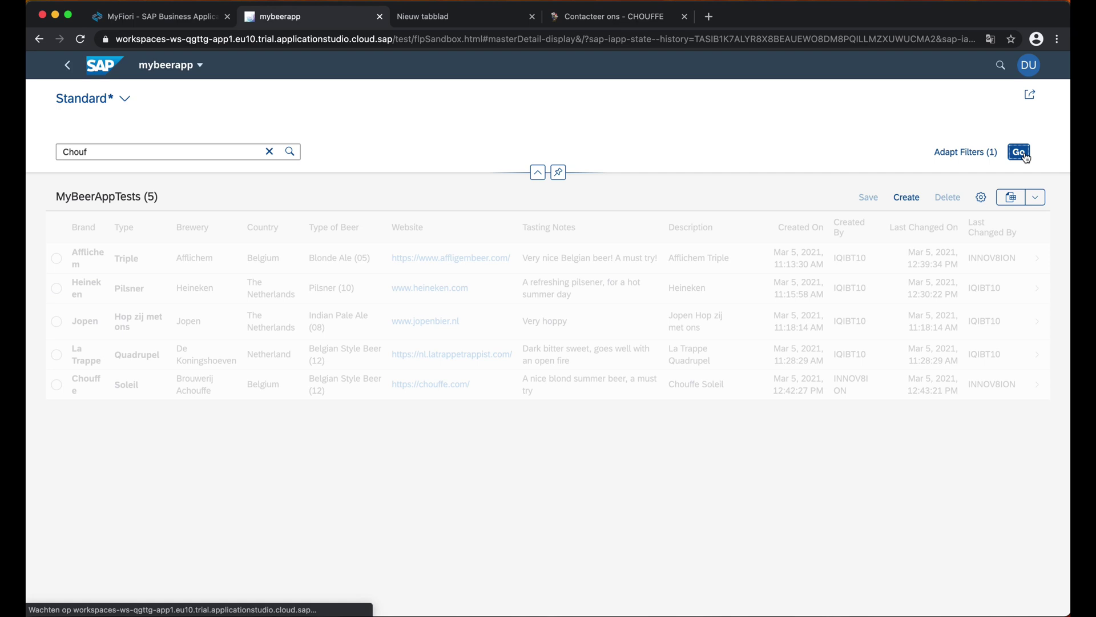
# Change Chouffe Soleil's tasting notes to 'A must try beer for the summer' and save.
pyautogui.click(226, 262)
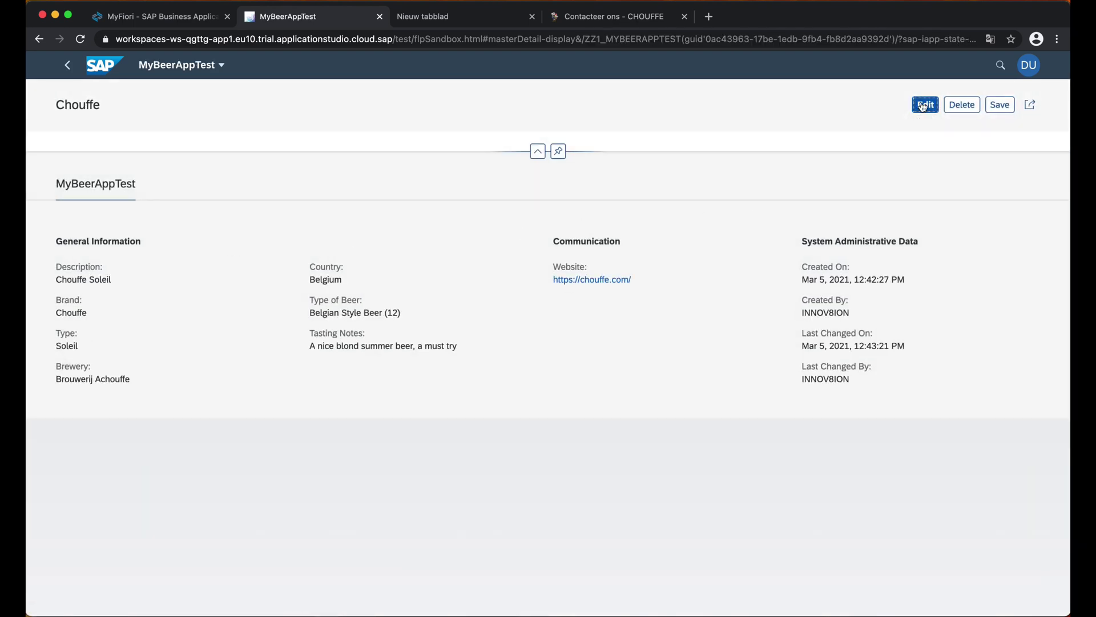
pyautogui.click(925, 105)
pyautogui.click(487, 340)
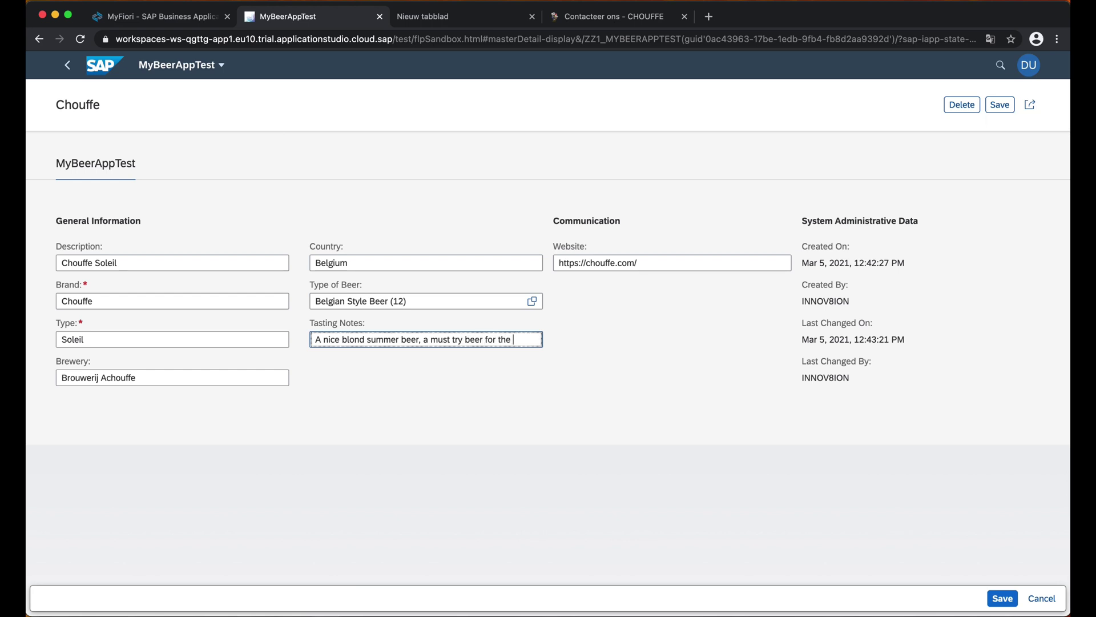
pyautogui.write('summer')
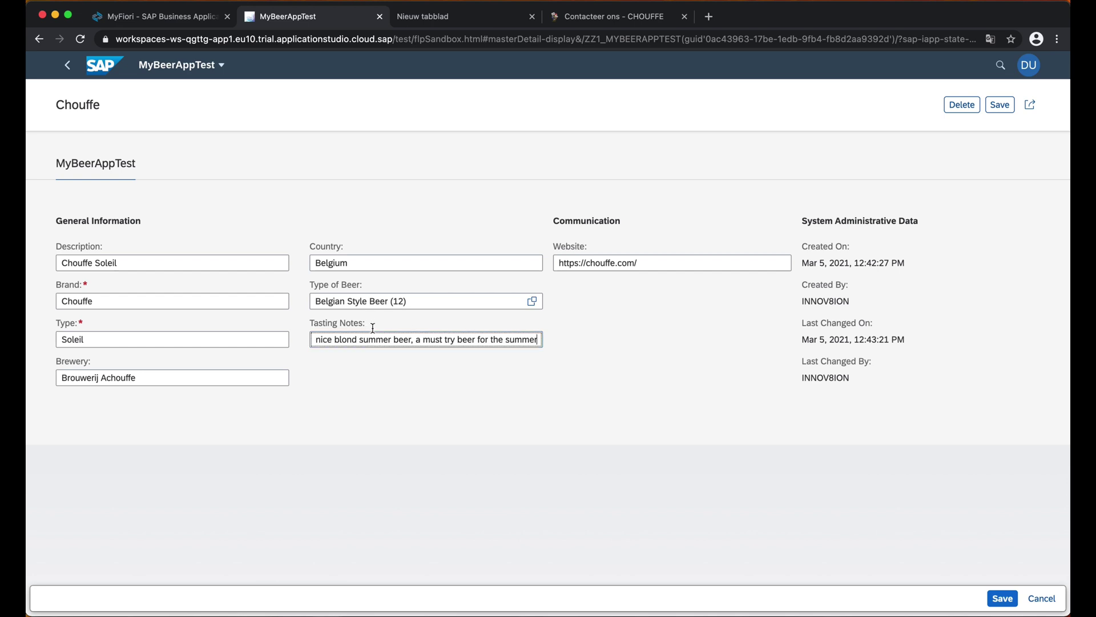
pyautogui.moveTo(417, 341); pyautogui.dragTo(247, 341)
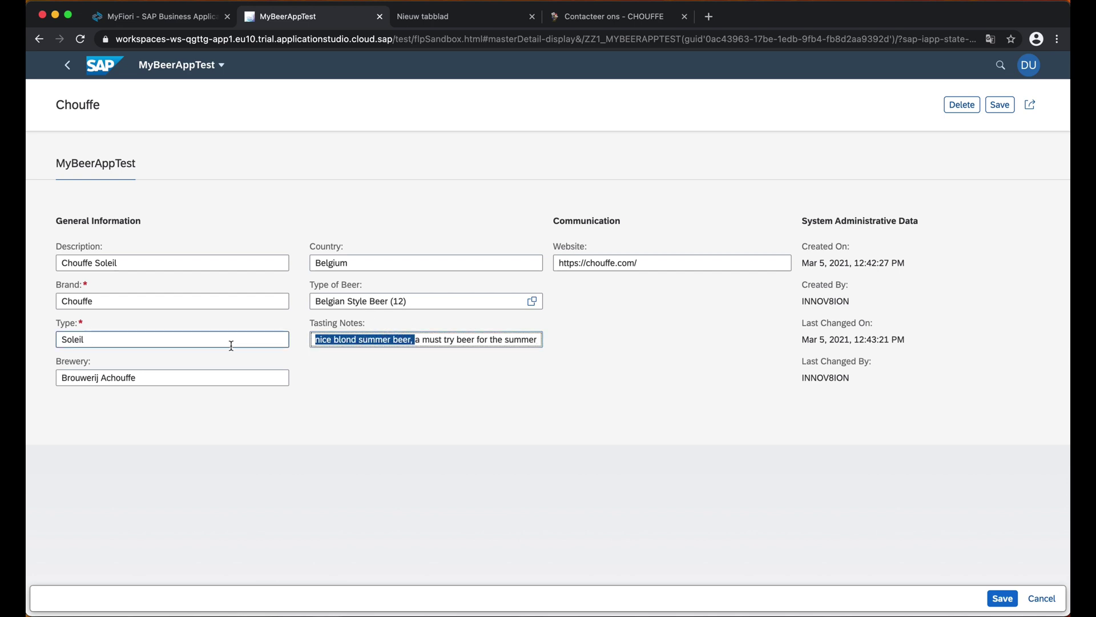
pyautogui.press('BackSpace')
pyautogui.press('Delete')
pyautogui.write('A')
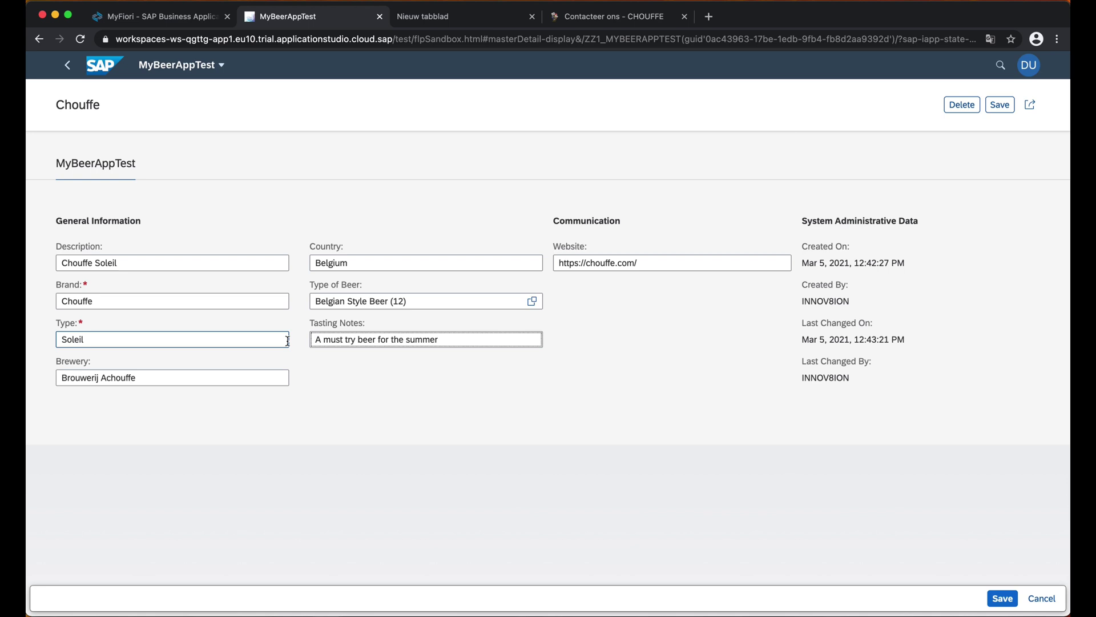
pyautogui.click(1007, 600)
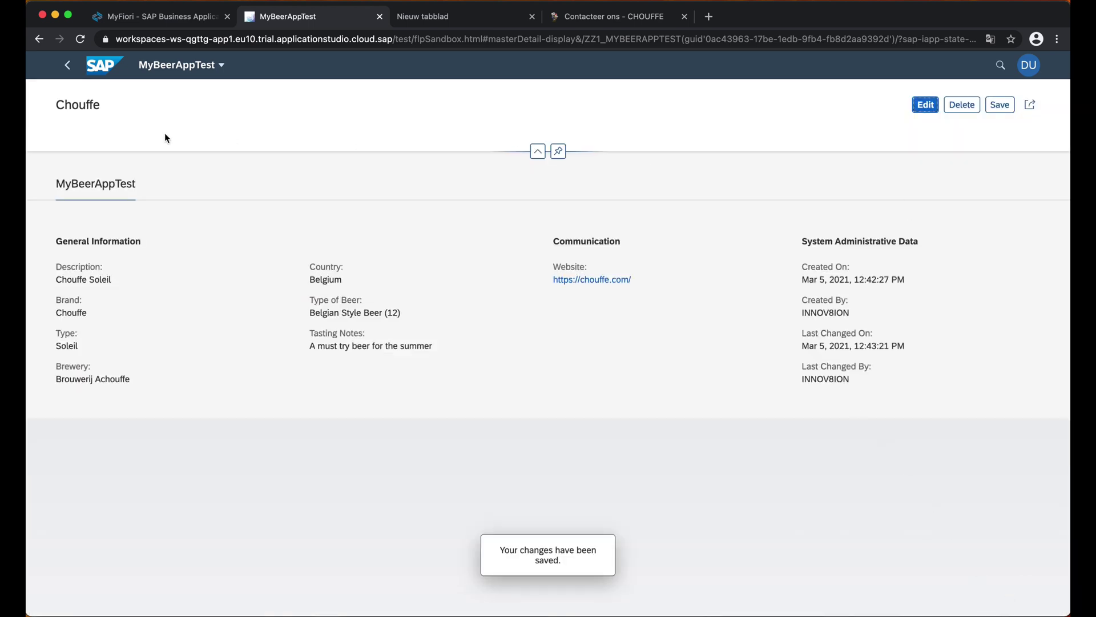
# Clear the search to list all five beers and sort them by Brewery ascending.
pyautogui.click(68, 64)
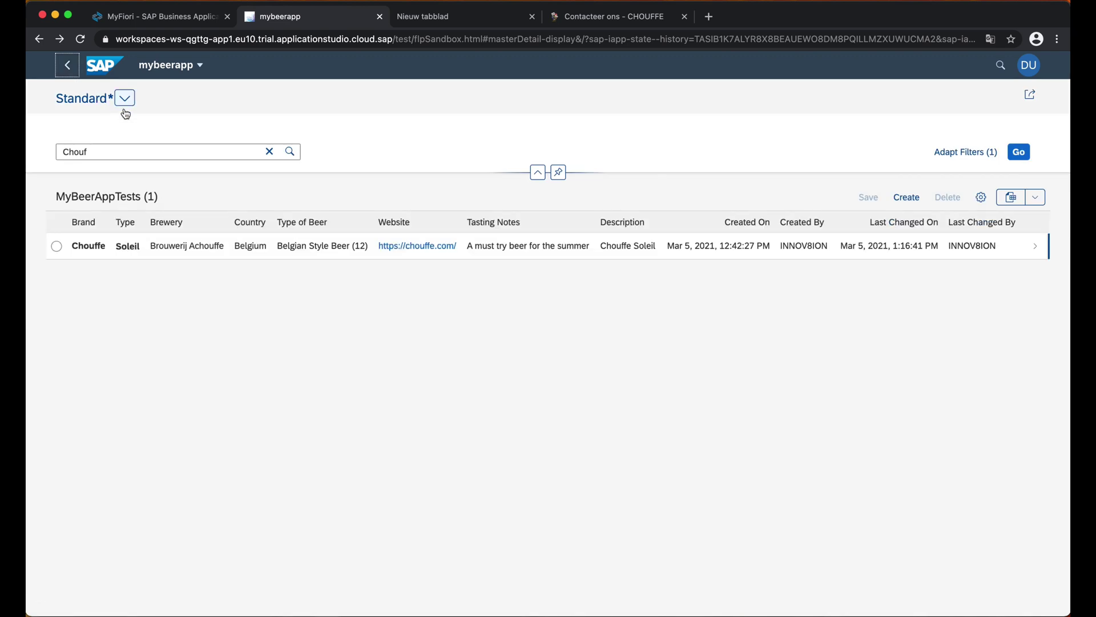
pyautogui.click(269, 152)
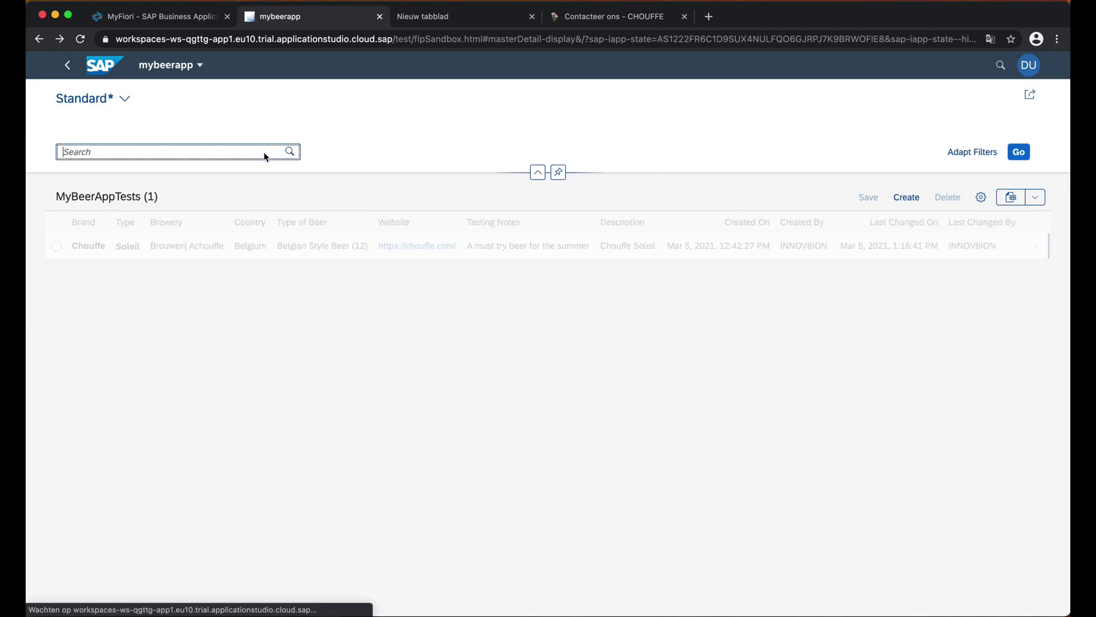
pyautogui.click(1009, 153)
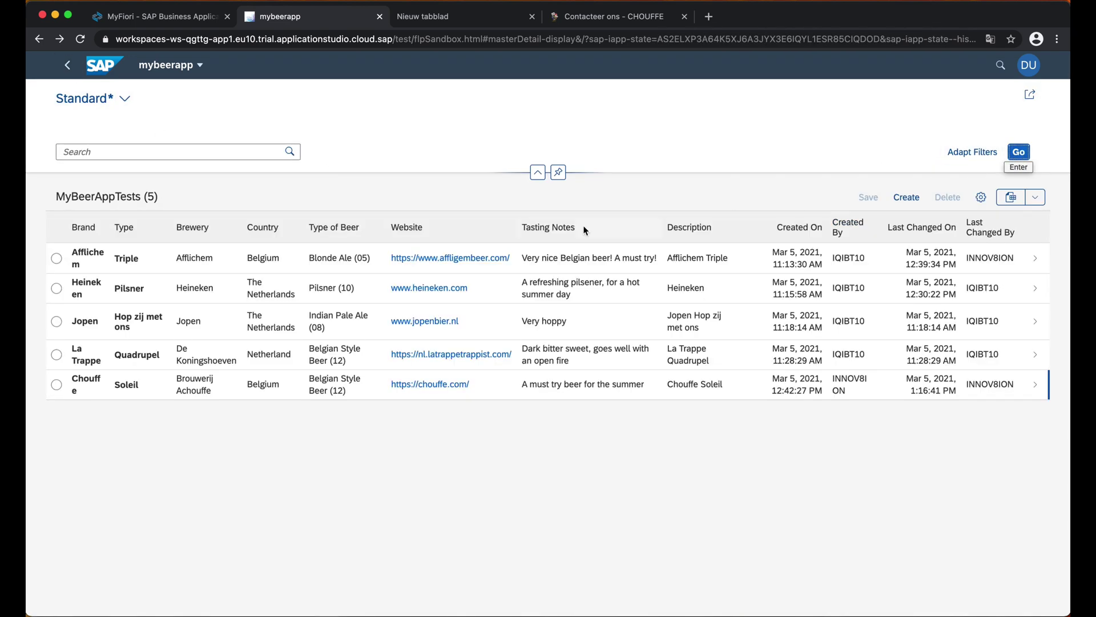
pyautogui.click(206, 232)
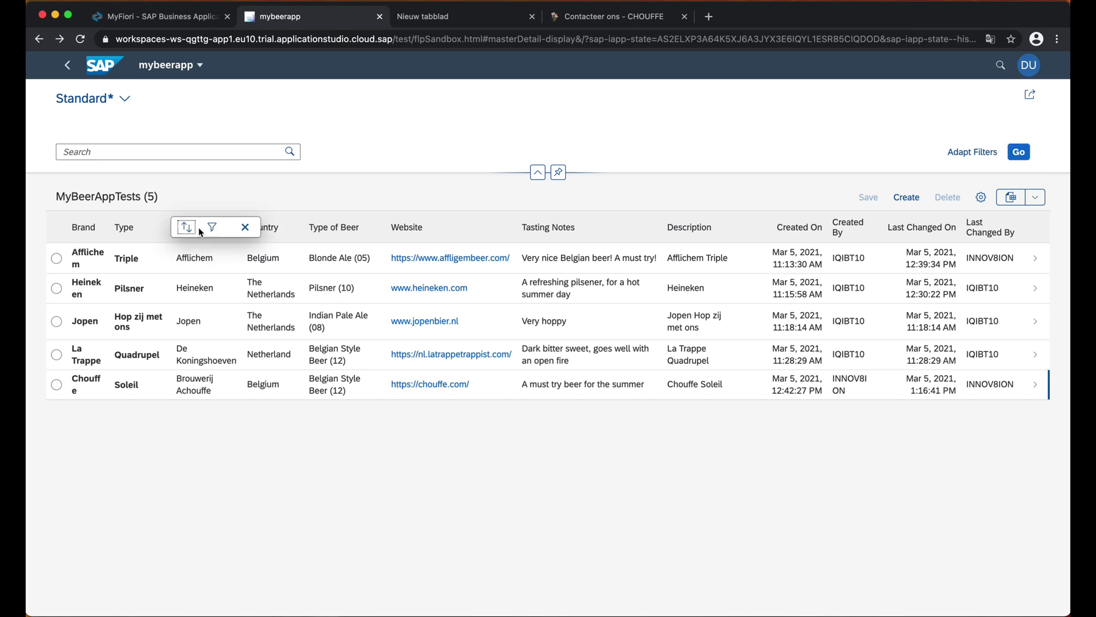
pyautogui.click(186, 228)
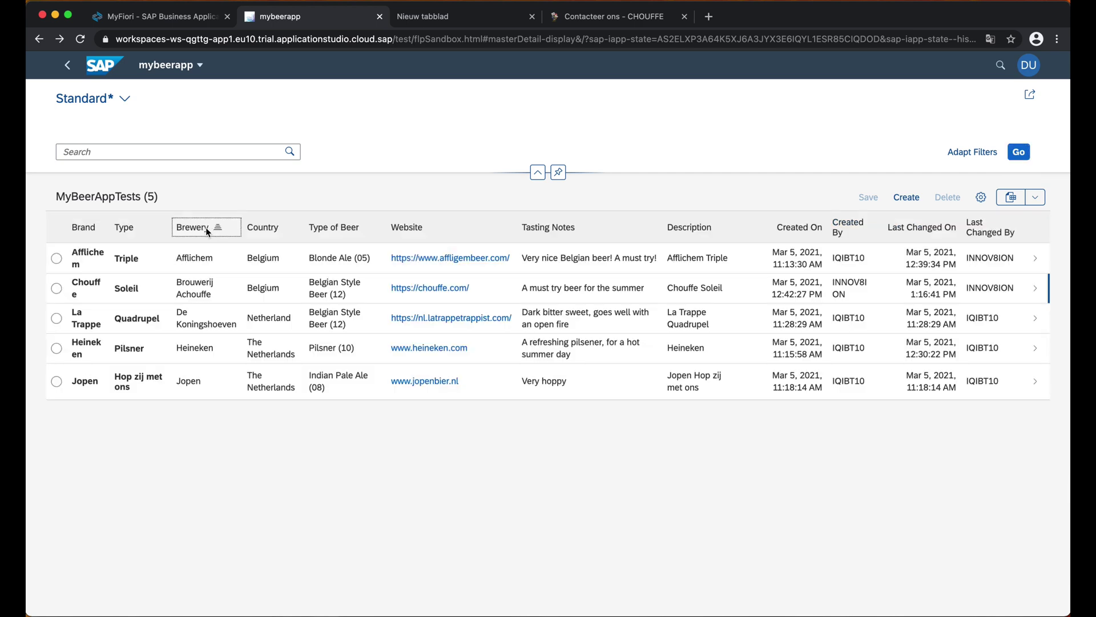
# Filter the Country column with a 'contains Bel' condition.
pyautogui.click(260, 228)
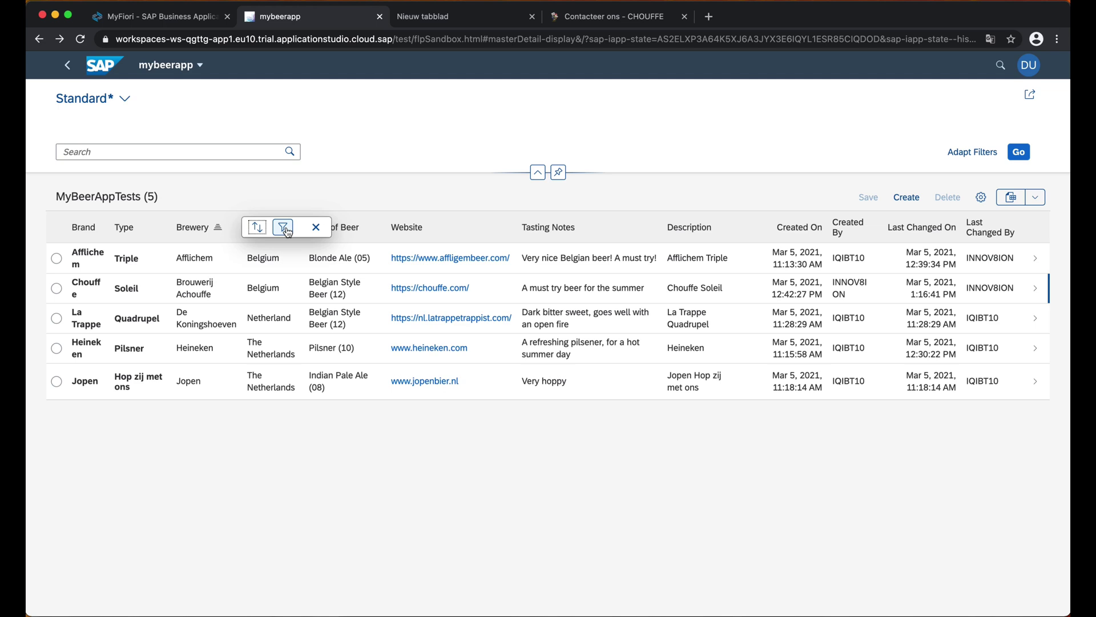
pyautogui.click(284, 227)
pyautogui.click(542, 162)
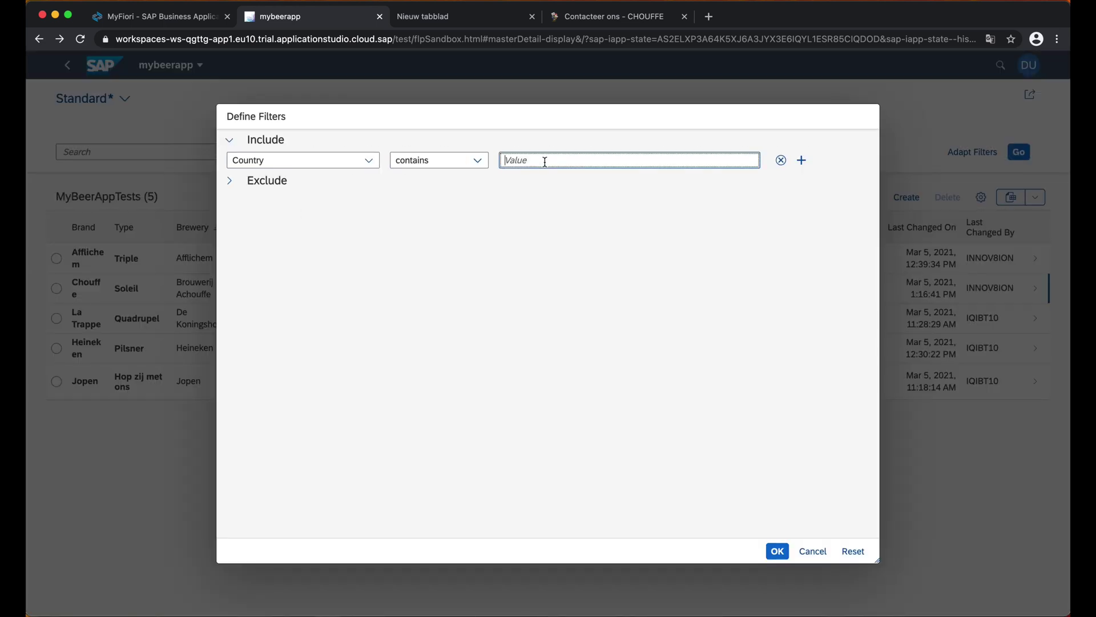
pyautogui.write('Bel')
pyautogui.click(777, 551)
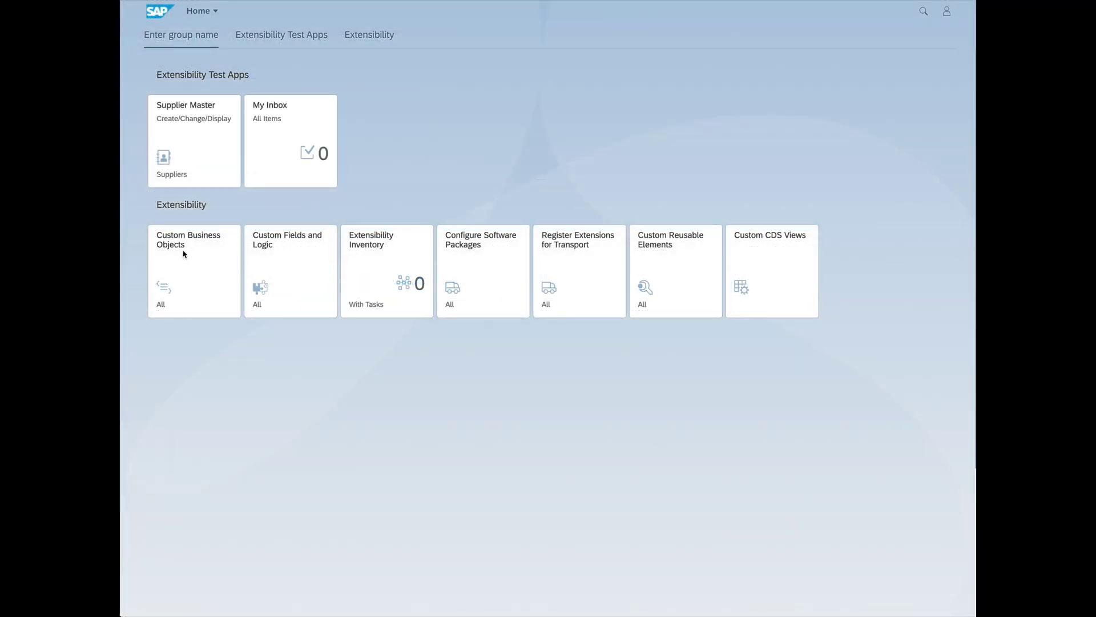
# Create a new custom business object named mybeerapp (ZZ1_MYBEERAPP) in Custom Business Objects.
pyautogui.click(184, 254)
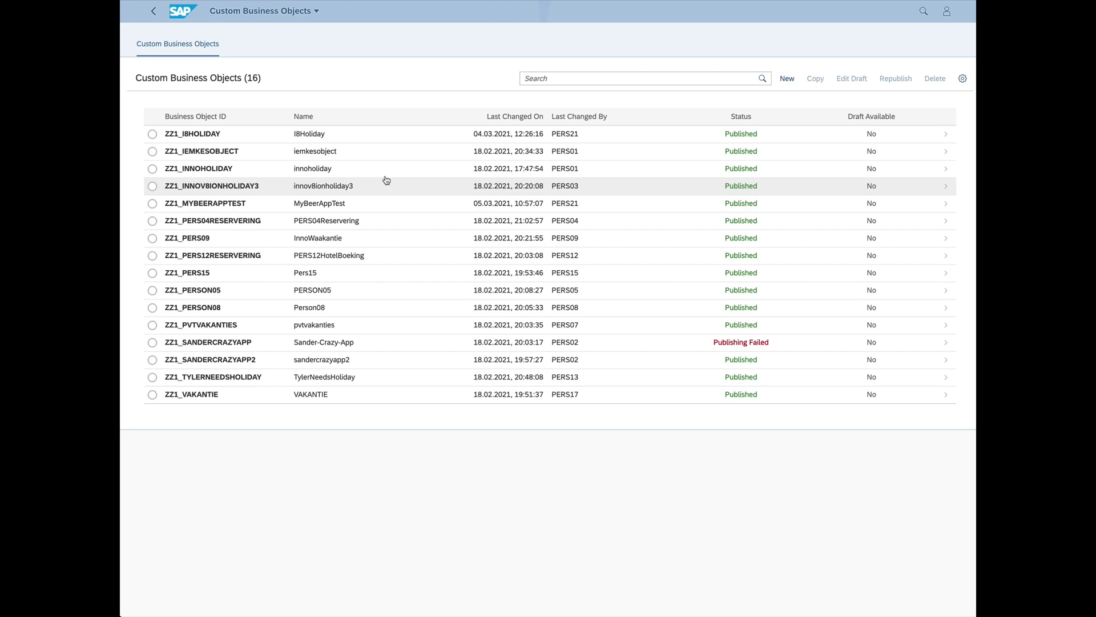
pyautogui.click(792, 83)
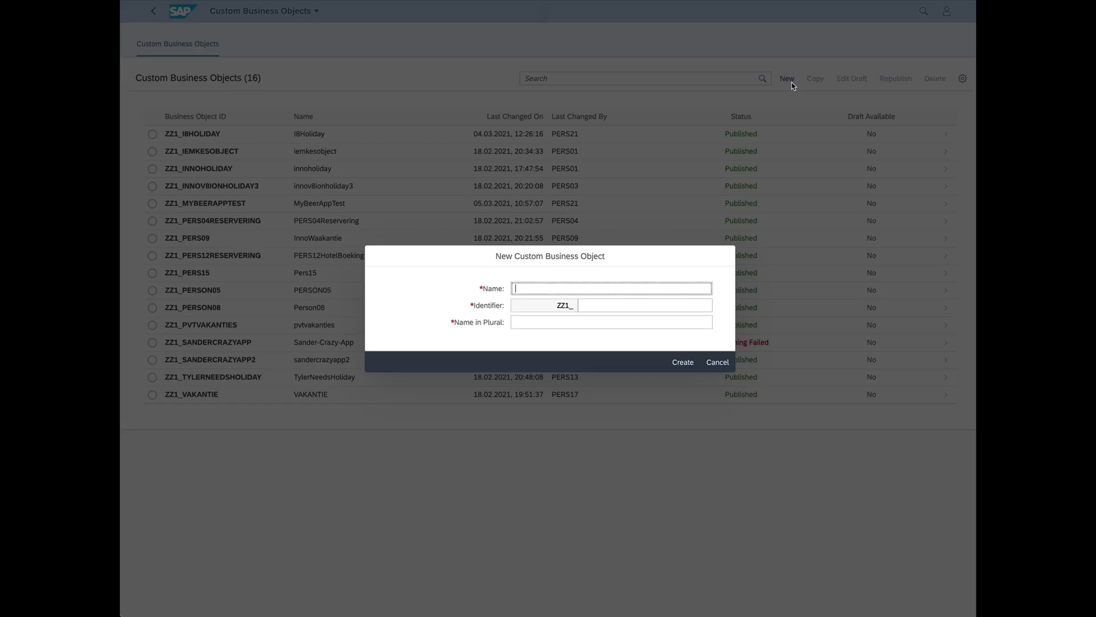
pyautogui.write('mybeerapp')
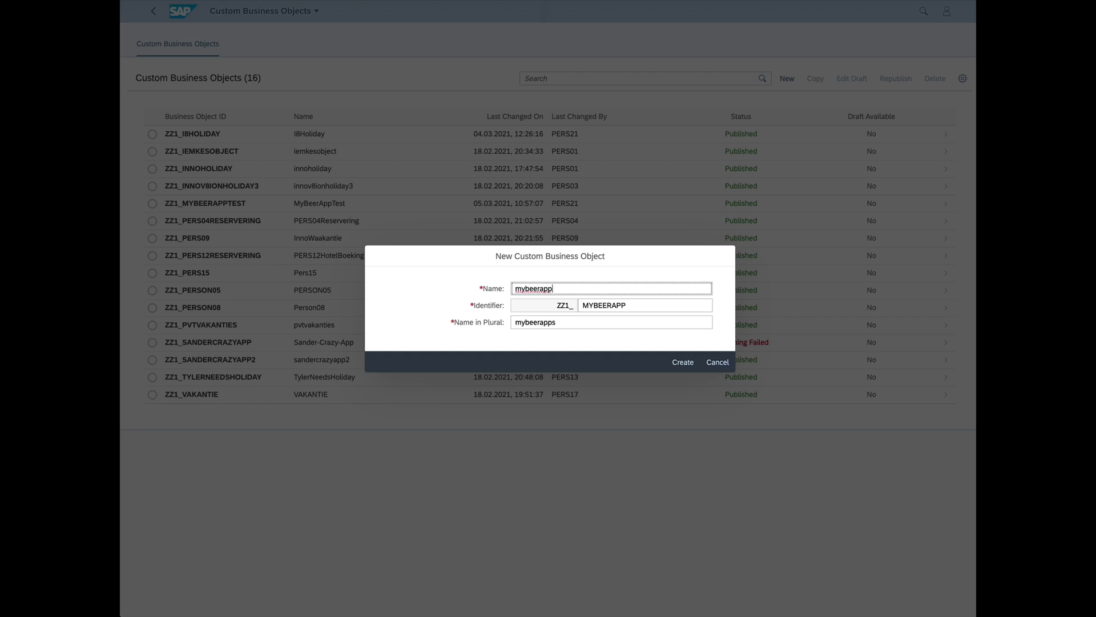
pyautogui.click(679, 369)
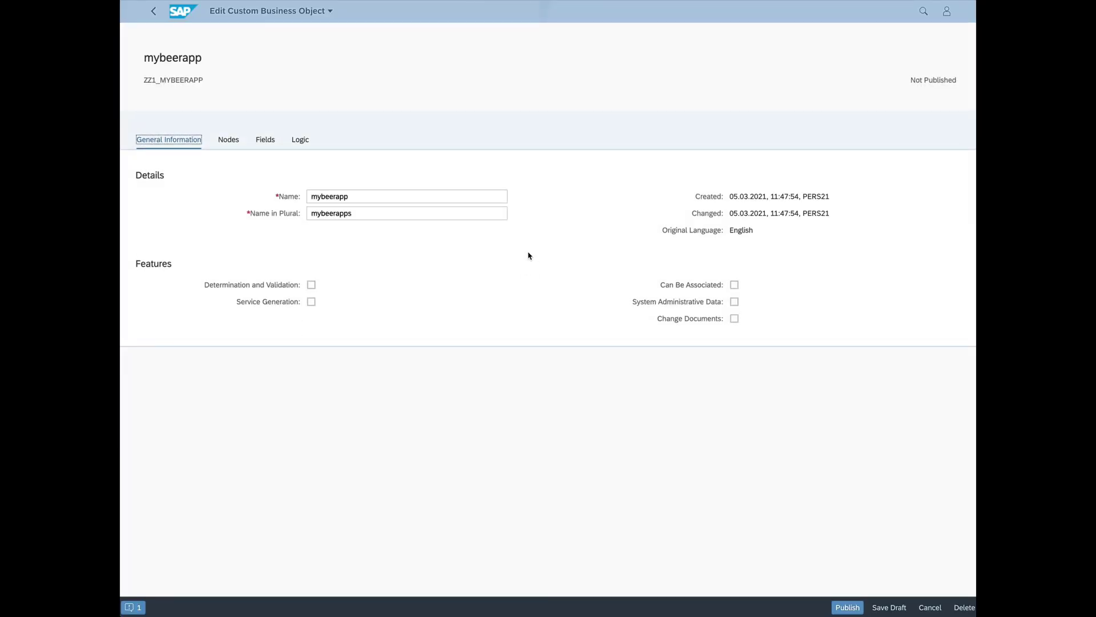
# Tick Determination and Validation, Service Generation, Can Be Associated and System Administrative Data features.
pyautogui.click(311, 286)
pyautogui.click(312, 302)
pyautogui.click(737, 286)
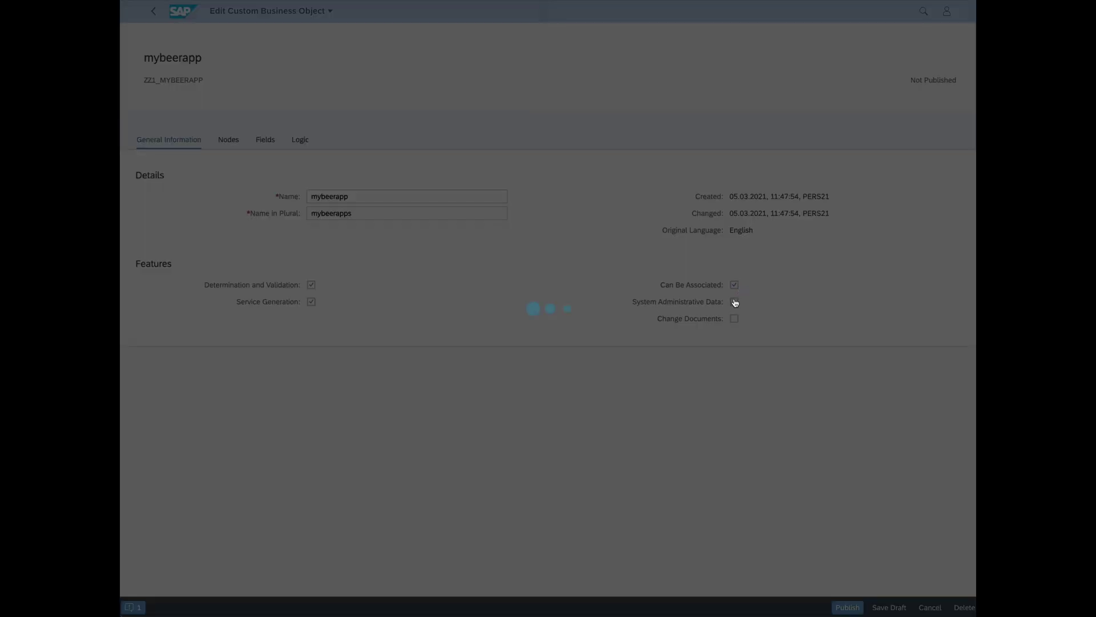
pyautogui.click(735, 302)
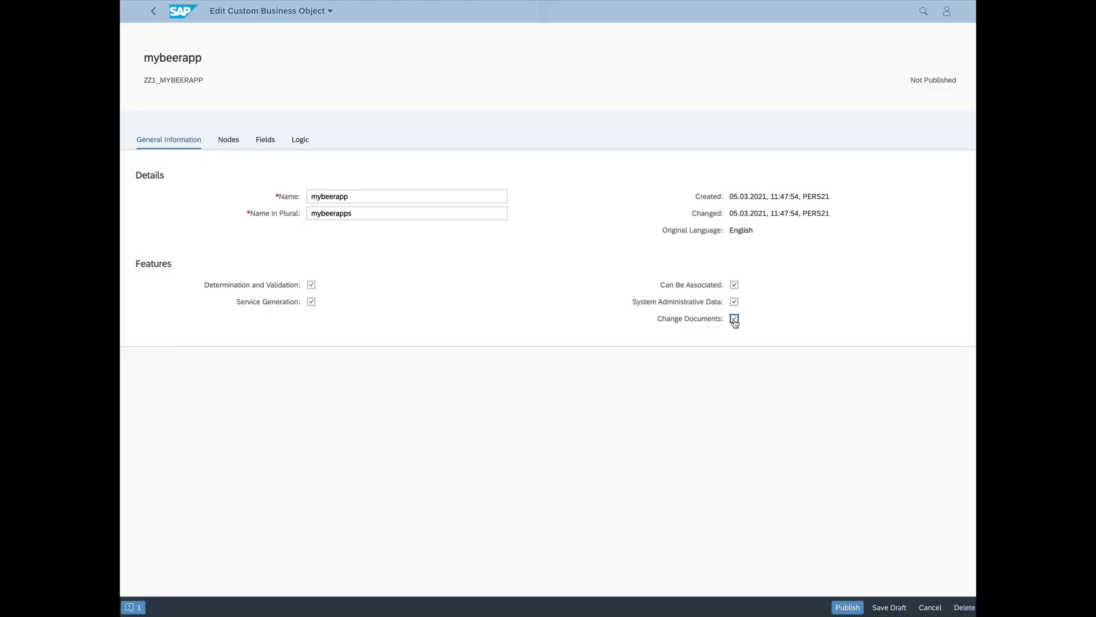
# Add a Brand text field with length 30 and move it to the top.
pyautogui.click(263, 141)
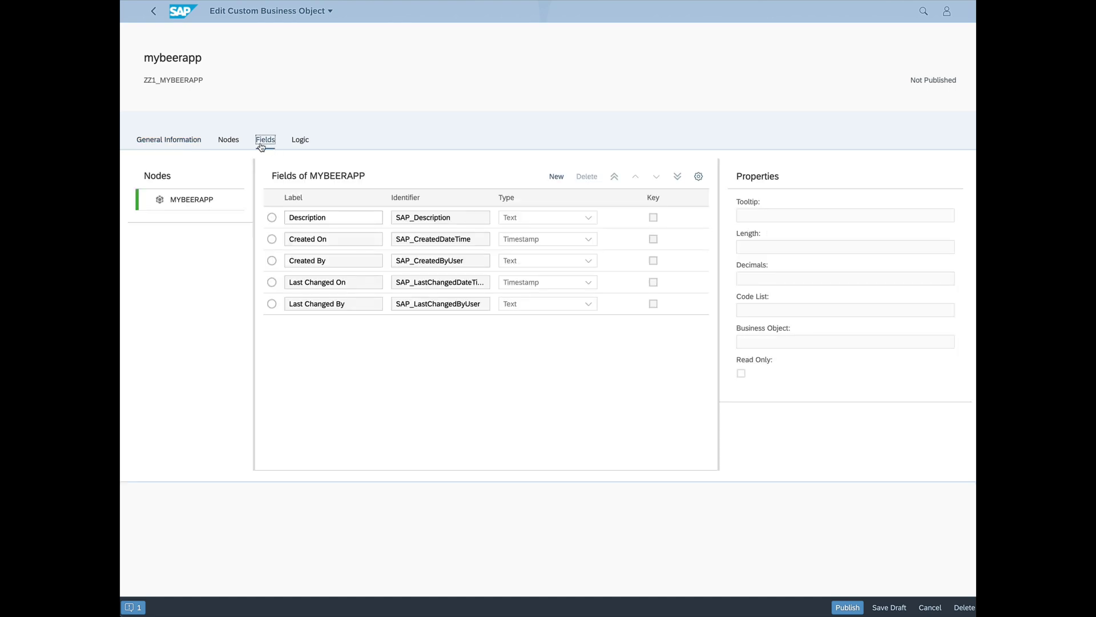
pyautogui.click(272, 218)
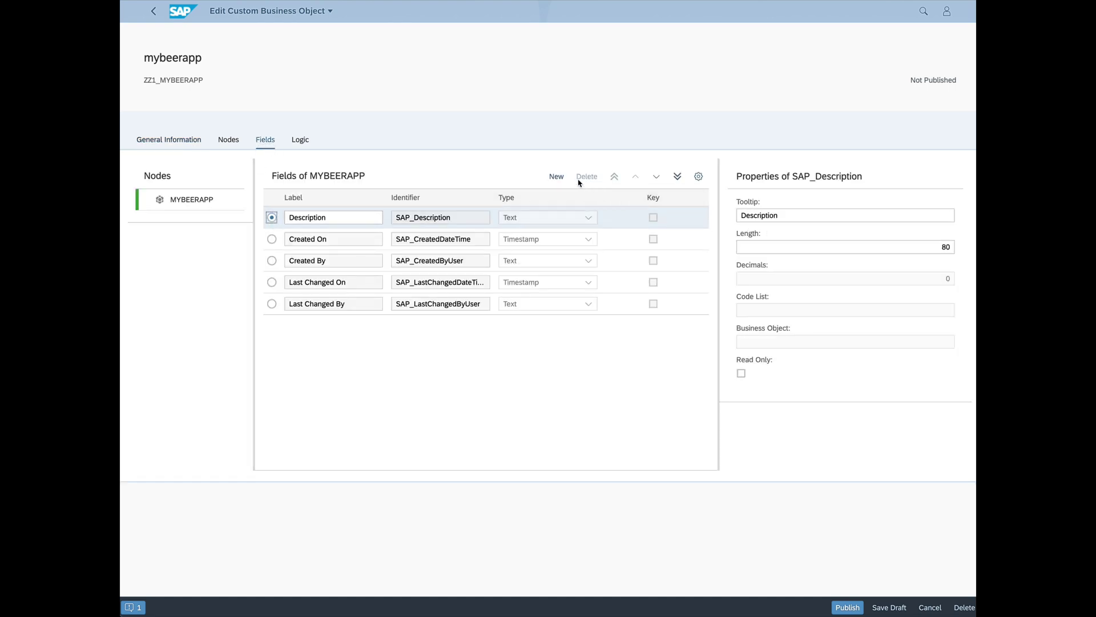
pyautogui.click(557, 178)
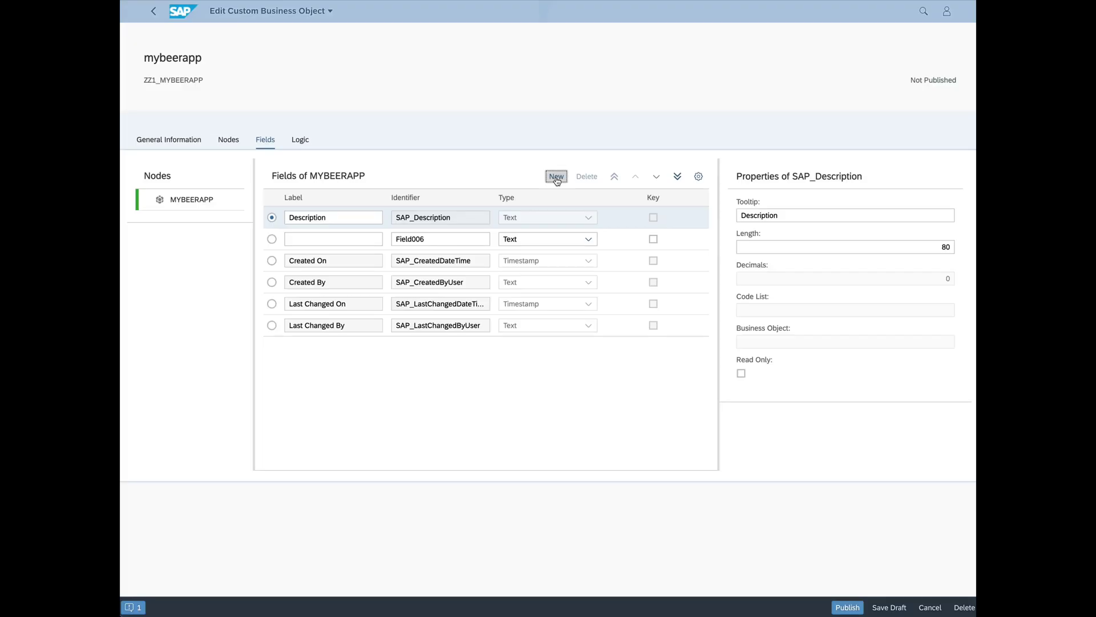
pyautogui.click(371, 238)
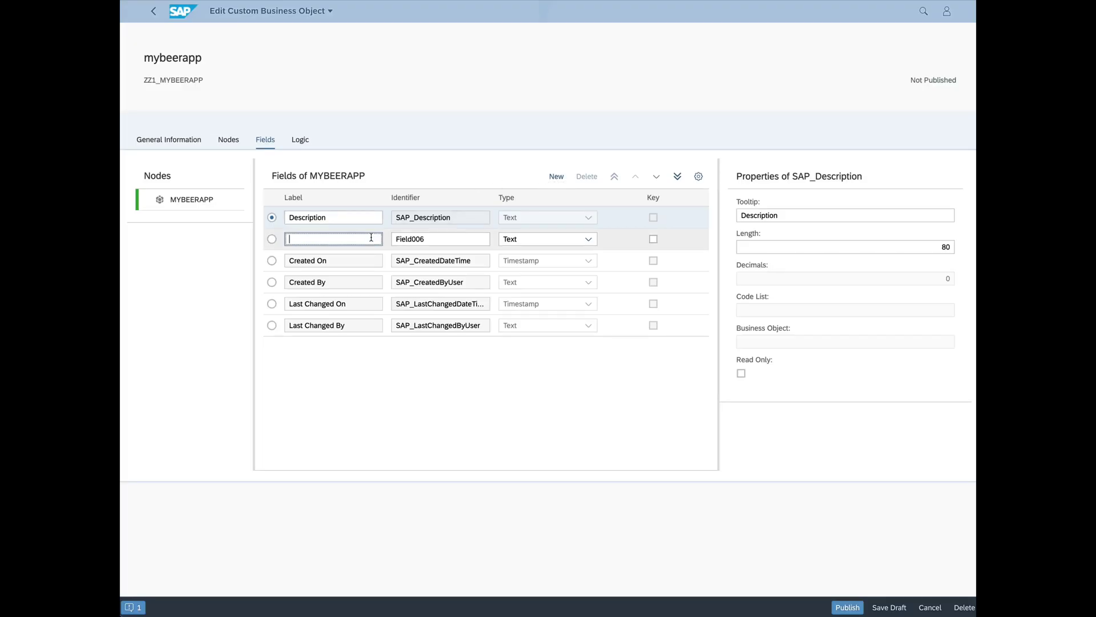
pyautogui.write('Bran')
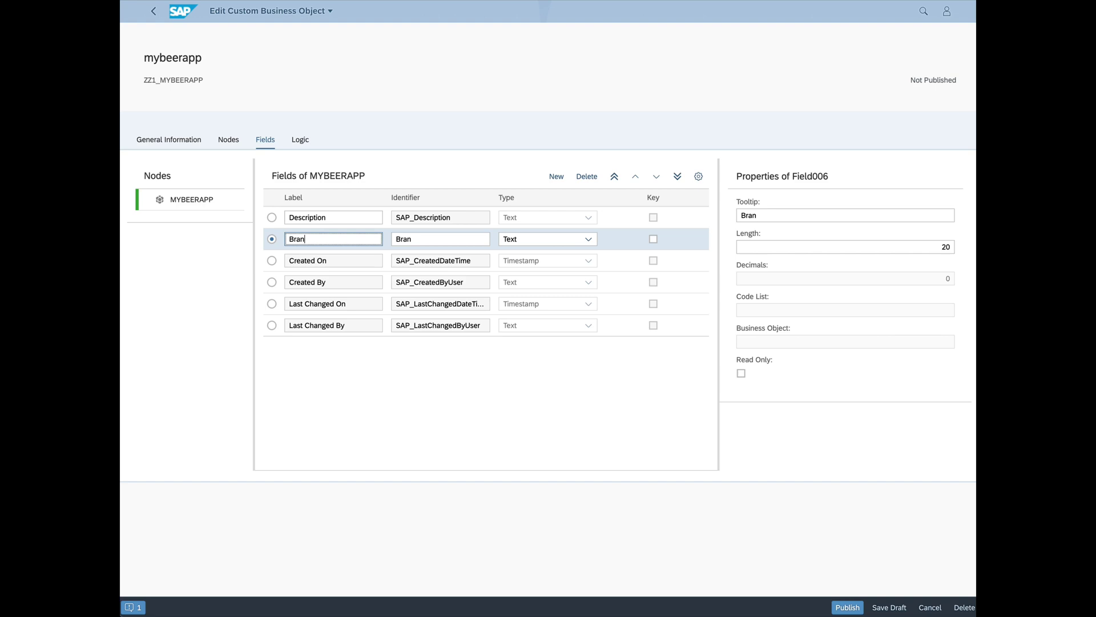
pyautogui.write('d')
pyautogui.click(942, 246)
pyautogui.doubleClick(942, 246)
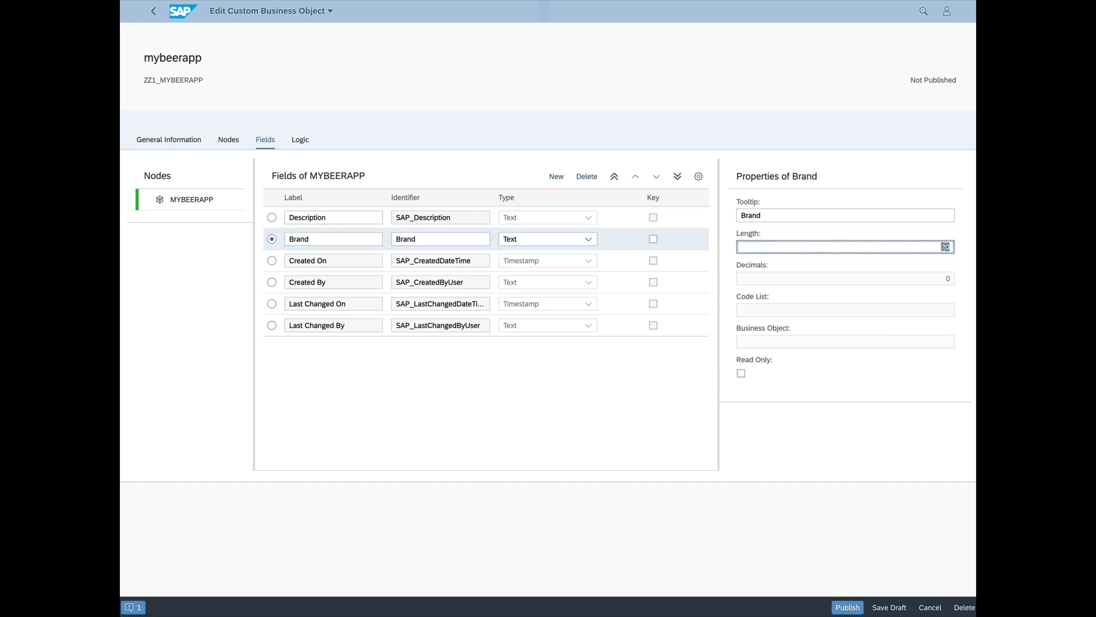
pyautogui.write('30')
pyautogui.click(360, 240)
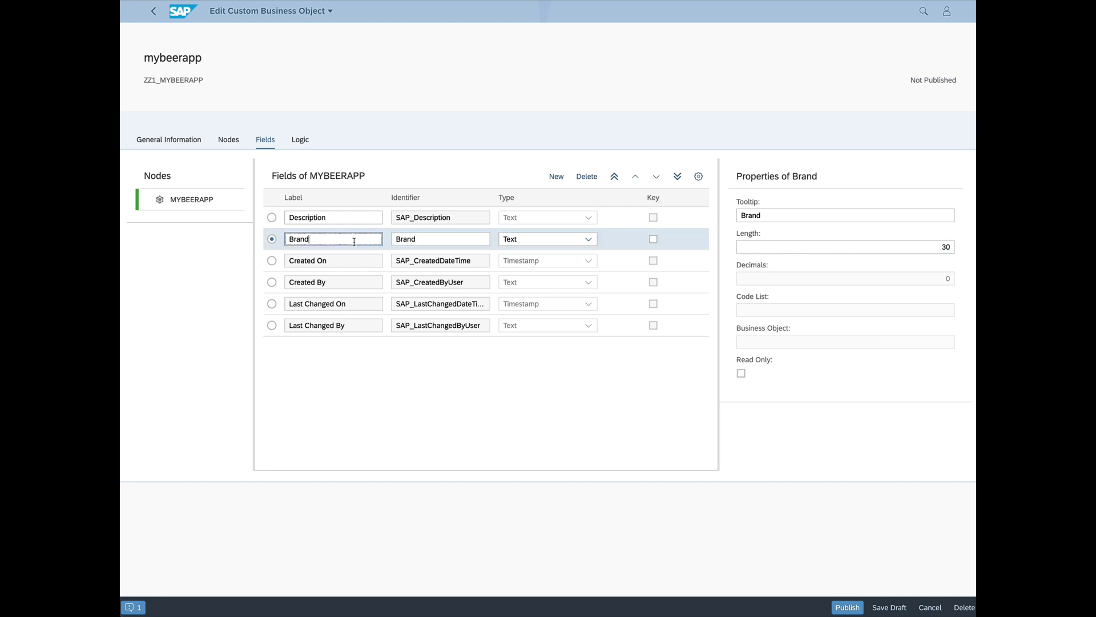
pyautogui.click(636, 176)
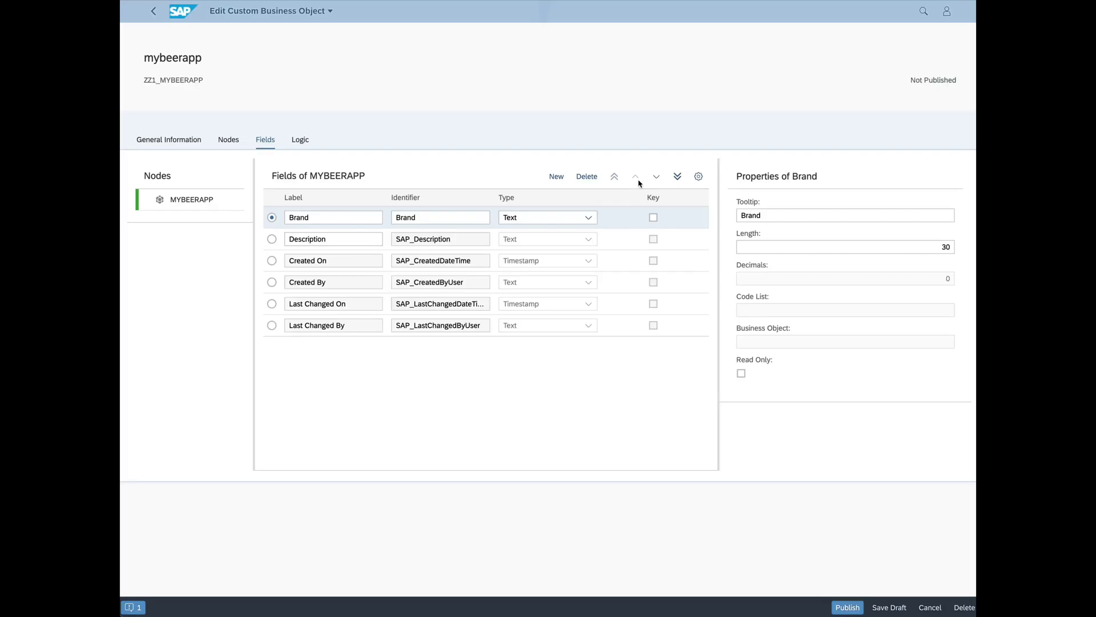
# Add a Type text field with length 30.
pyautogui.click(558, 177)
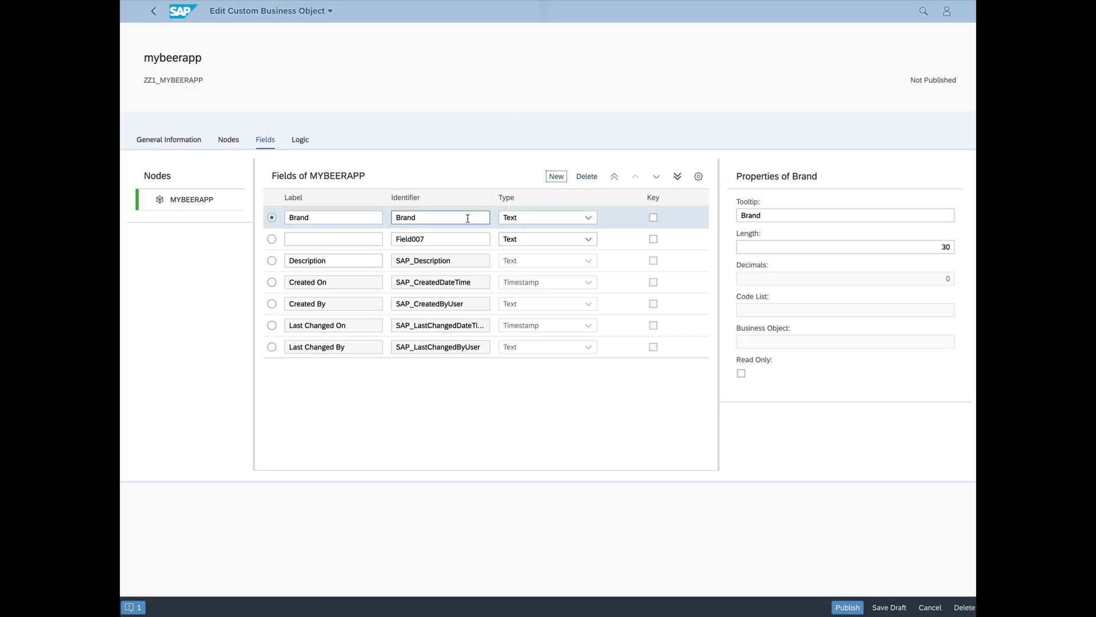
pyautogui.click(367, 238)
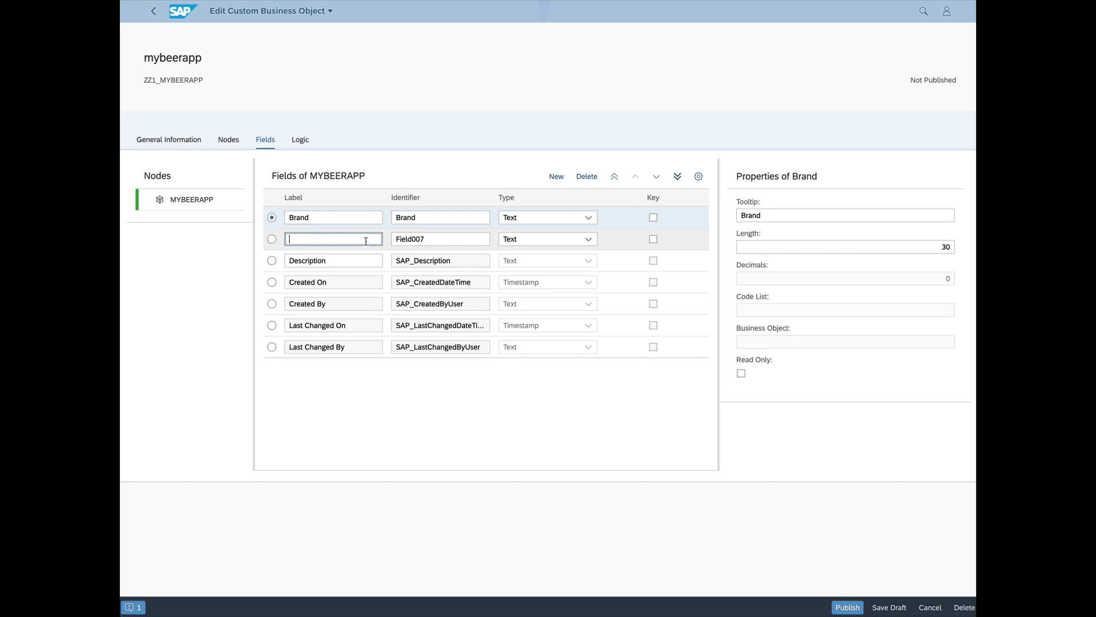
pyautogui.write('Type')
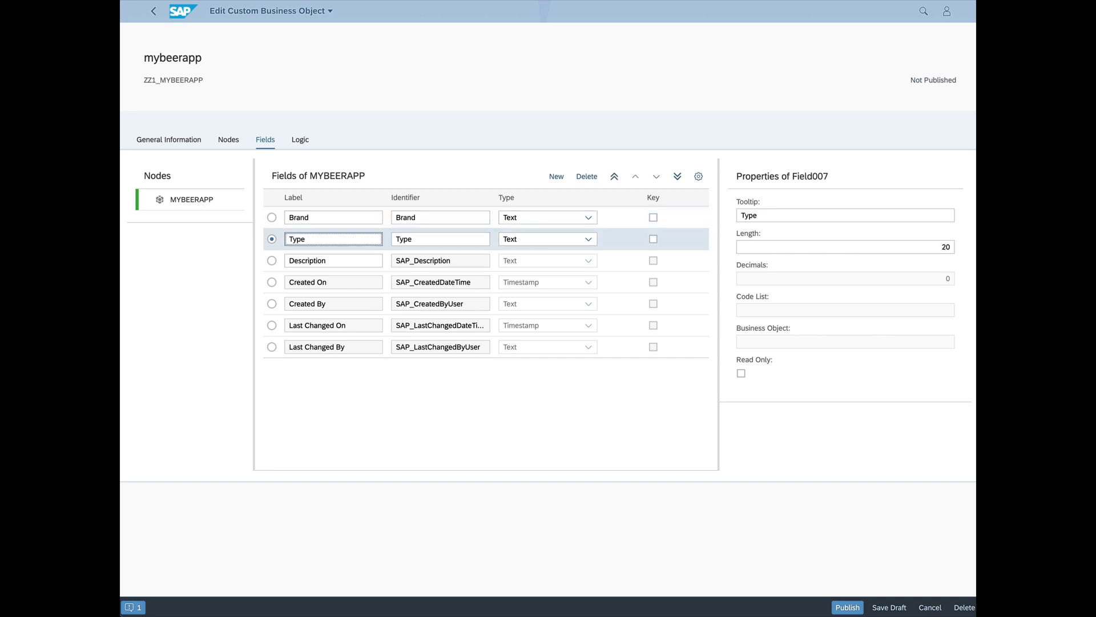
pyautogui.press('Tab')
pyautogui.press('Tab')
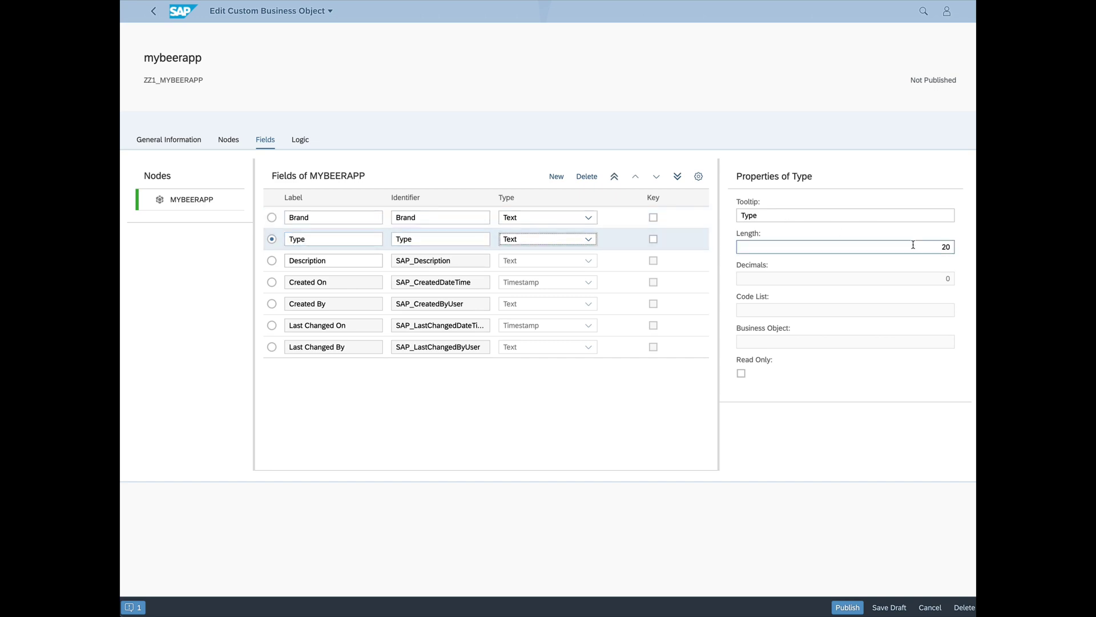
pyautogui.moveTo(913, 244); pyautogui.dragTo(960, 250)
pyautogui.write('30')
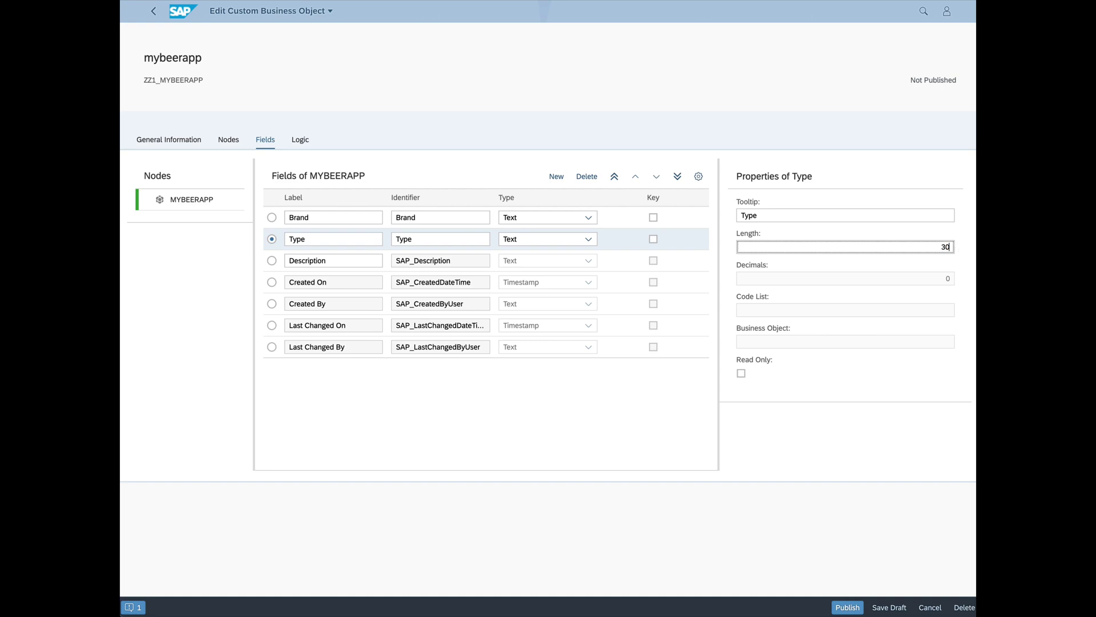
# Add a Brewery text field with length 50.
pyautogui.click(557, 178)
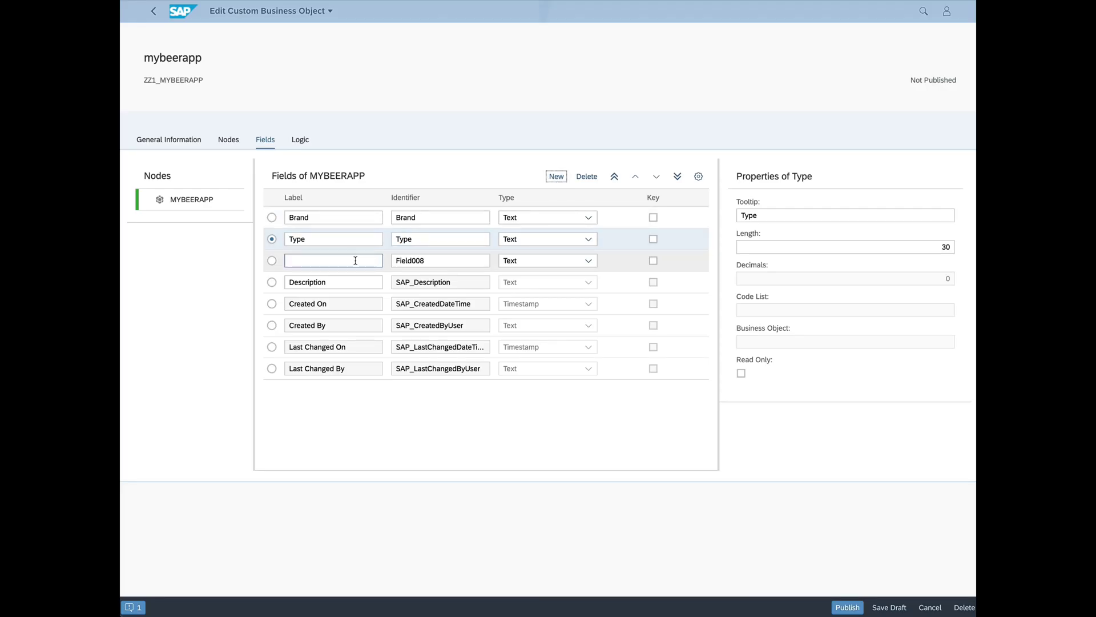
pyautogui.click(355, 261)
pyautogui.write('Brewery')
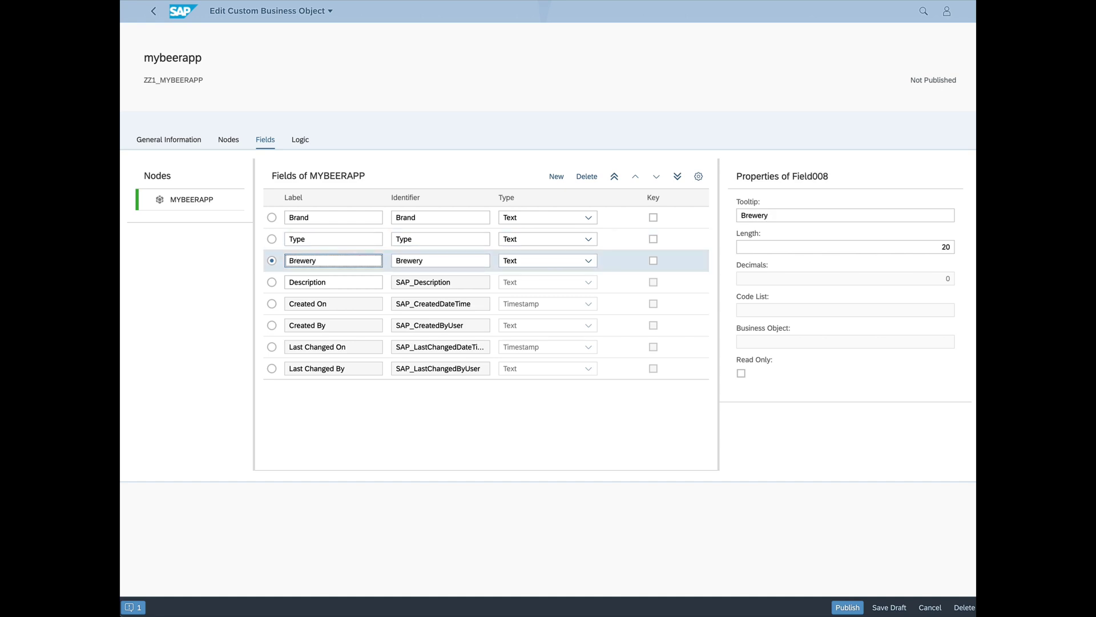
pyautogui.press('Tab')
pyautogui.press('Tab')
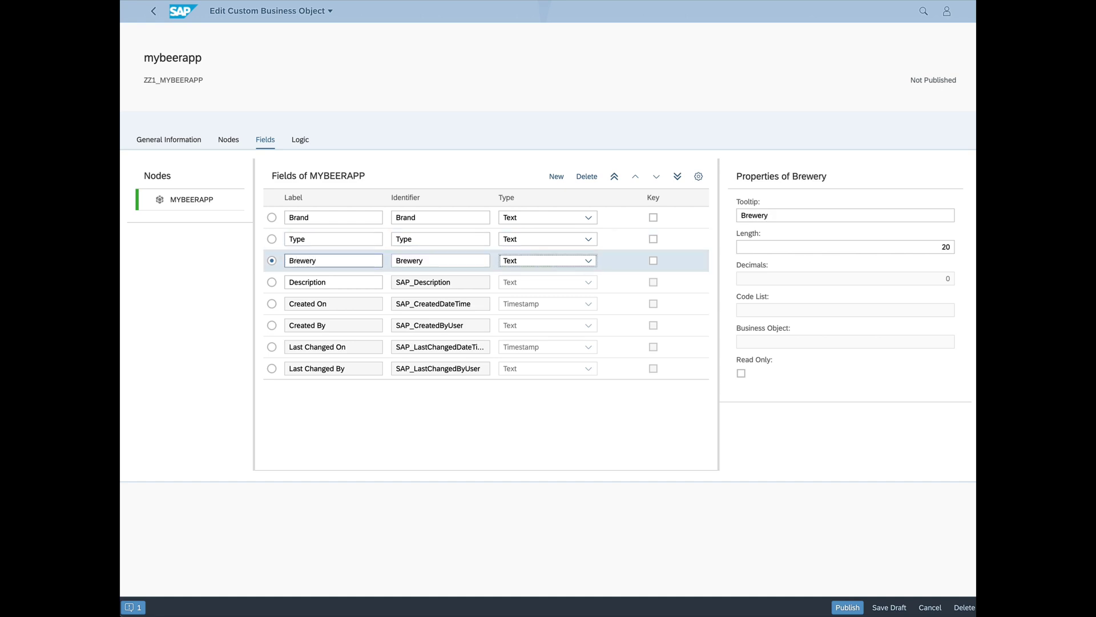
pyautogui.doubleClick(939, 246)
pyautogui.write('5')
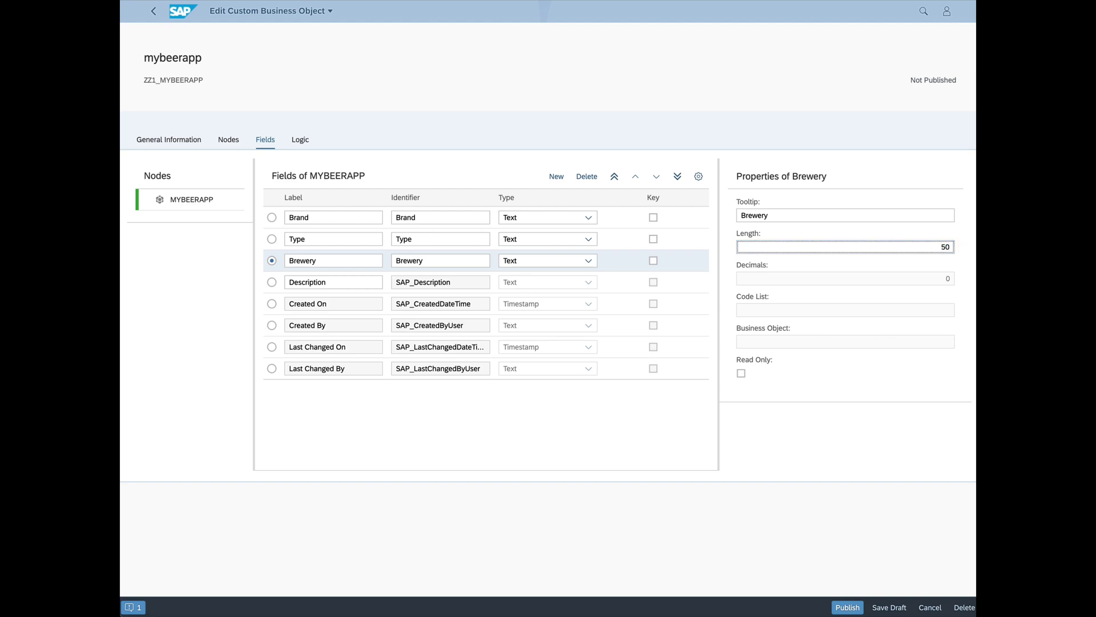
# Add a Country text field with length 25, then start a fifth field row.
pyautogui.click(555, 177)
pyautogui.click(347, 282)
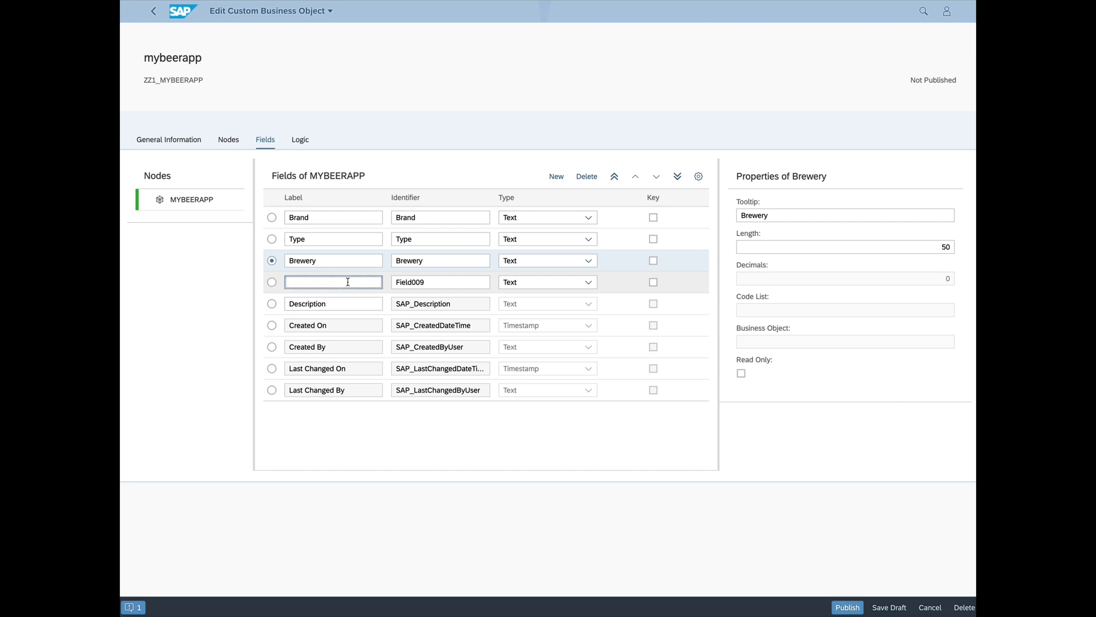
pyautogui.write('Country')
pyautogui.press('Tab')
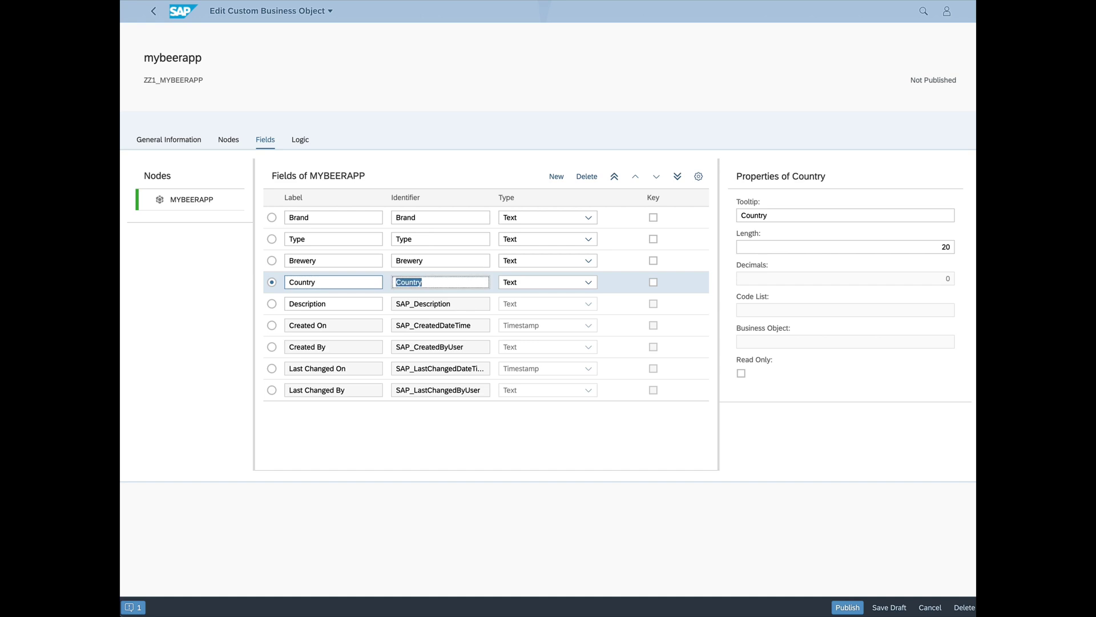
pyautogui.click(750, 247)
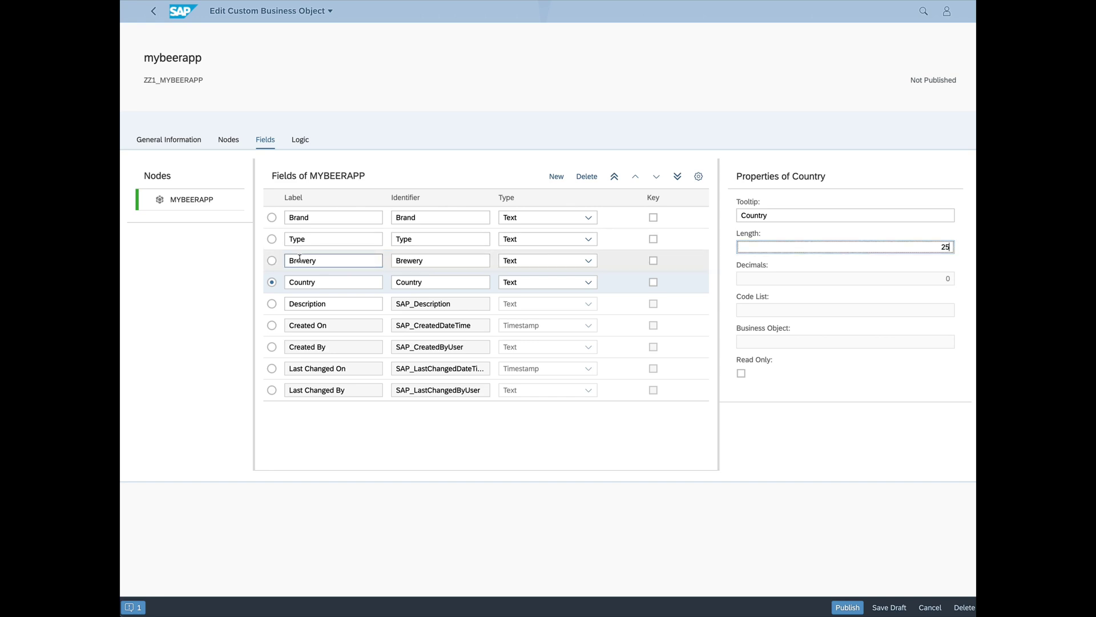
pyautogui.click(556, 177)
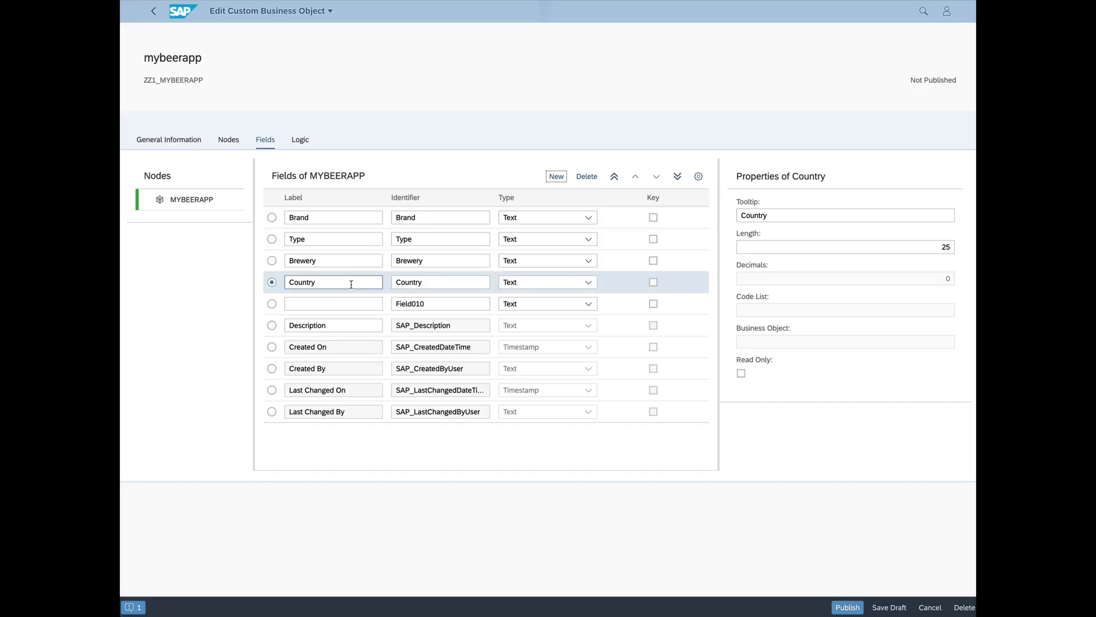
pyautogui.click(347, 303)
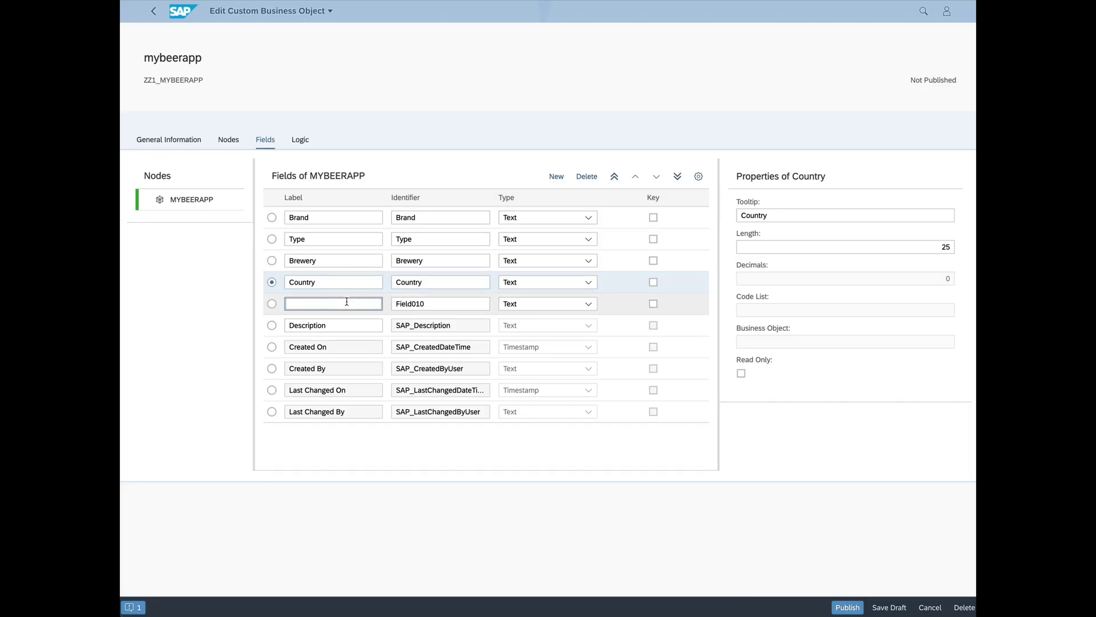
# Make 'Type of Beer' a code list field using ZZ1_TYPEOFBEER, then add a blank field.
pyautogui.write('Type')
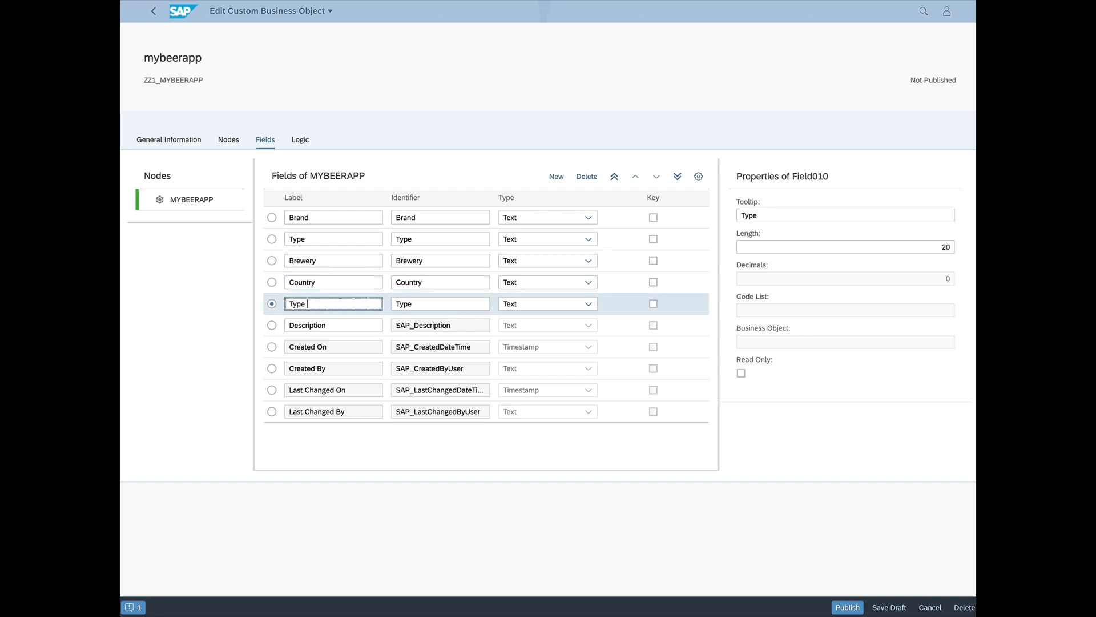
pyautogui.write(' of Beer')
pyautogui.click(533, 303)
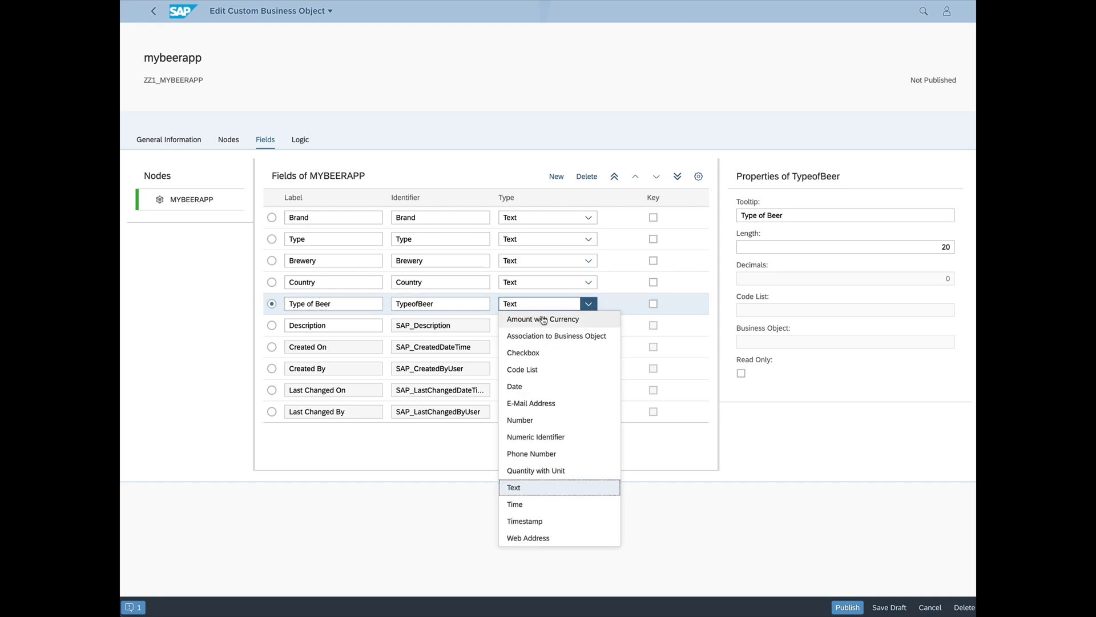
pyautogui.click(539, 370)
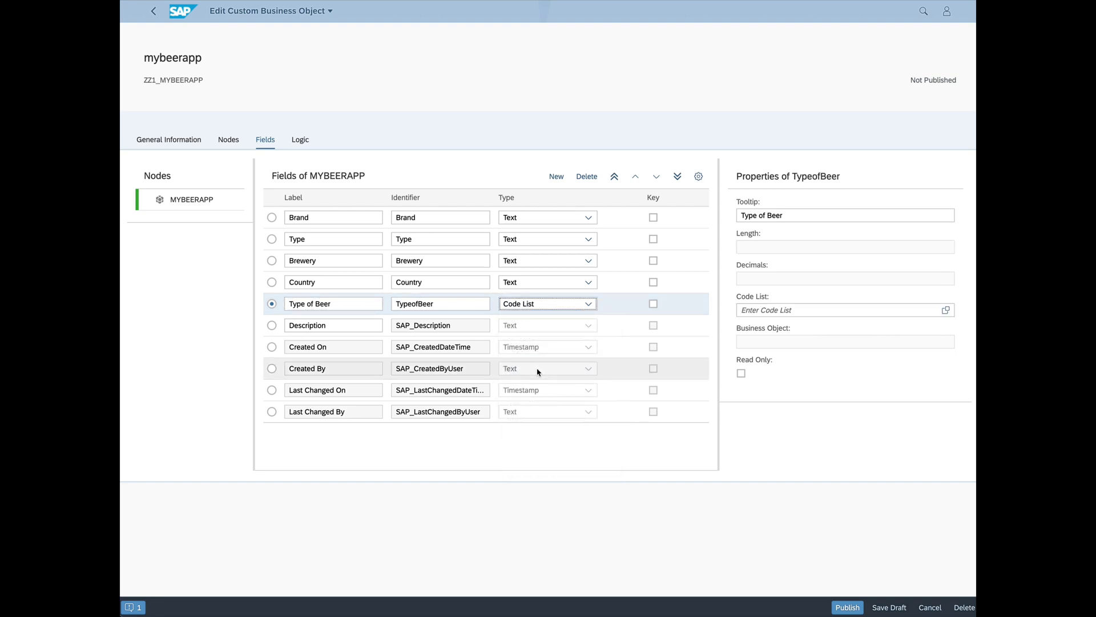
pyautogui.click(946, 311)
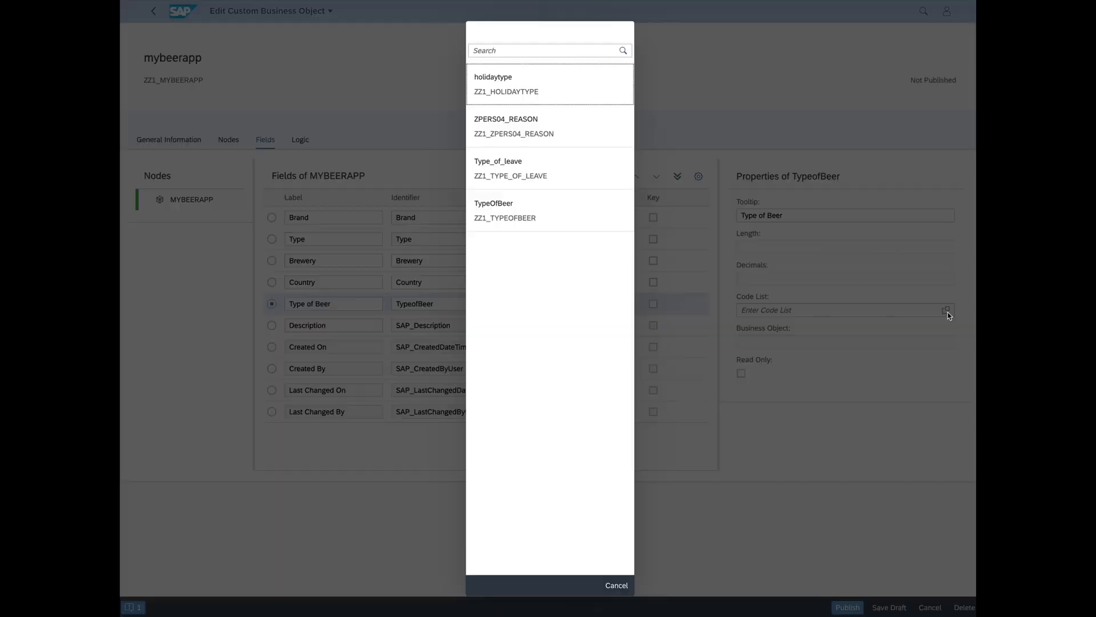
pyautogui.click(517, 214)
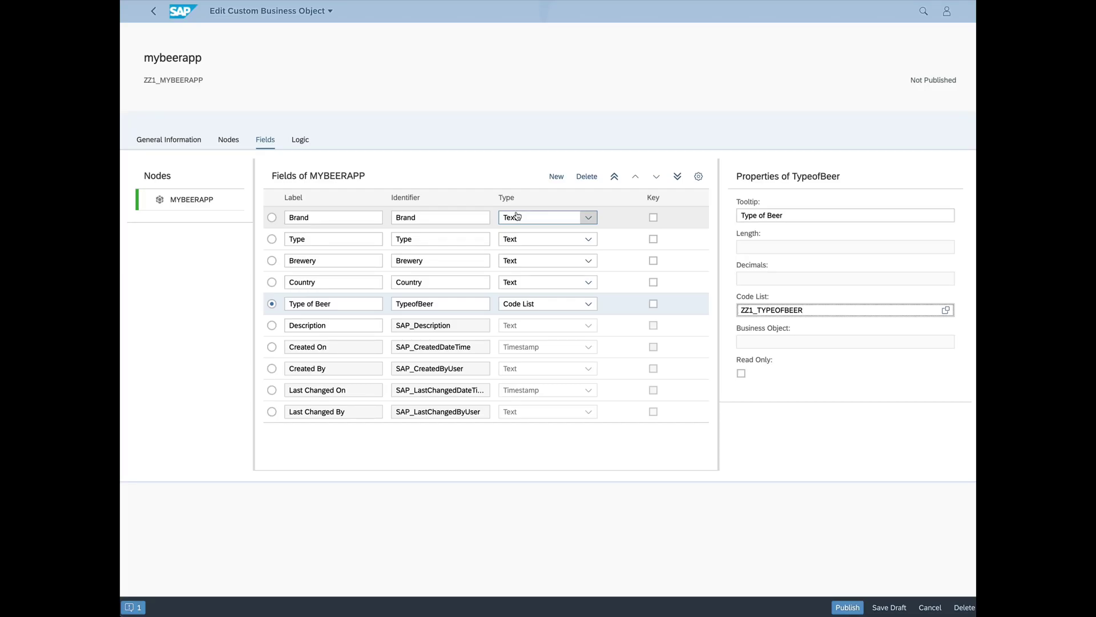
pyautogui.click(555, 176)
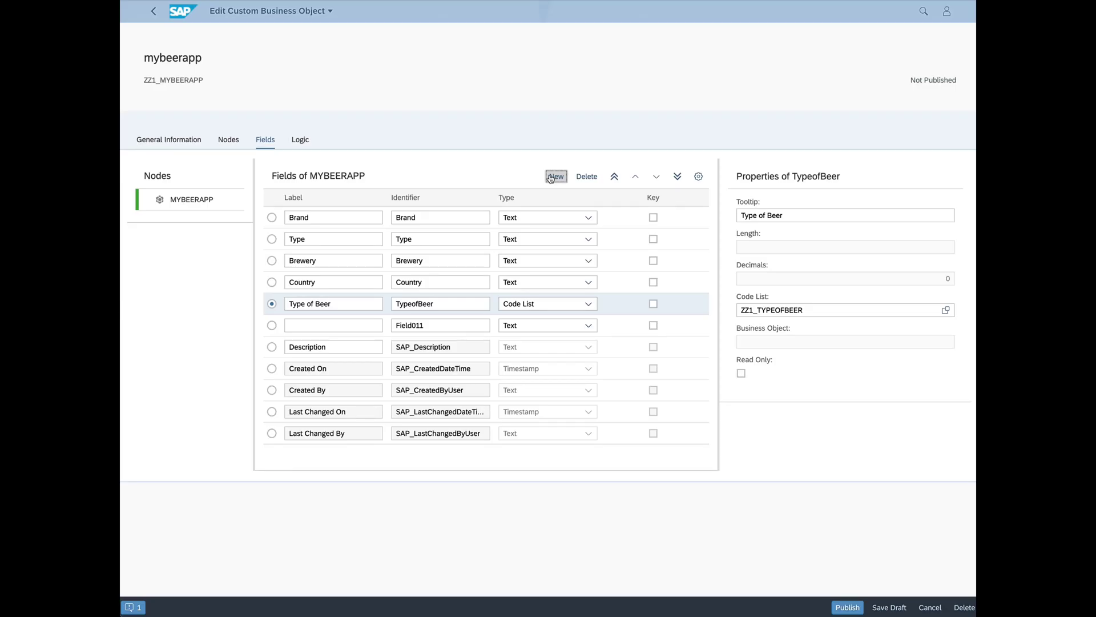
# Label the new field Website with type Web Address.
pyautogui.click(333, 326)
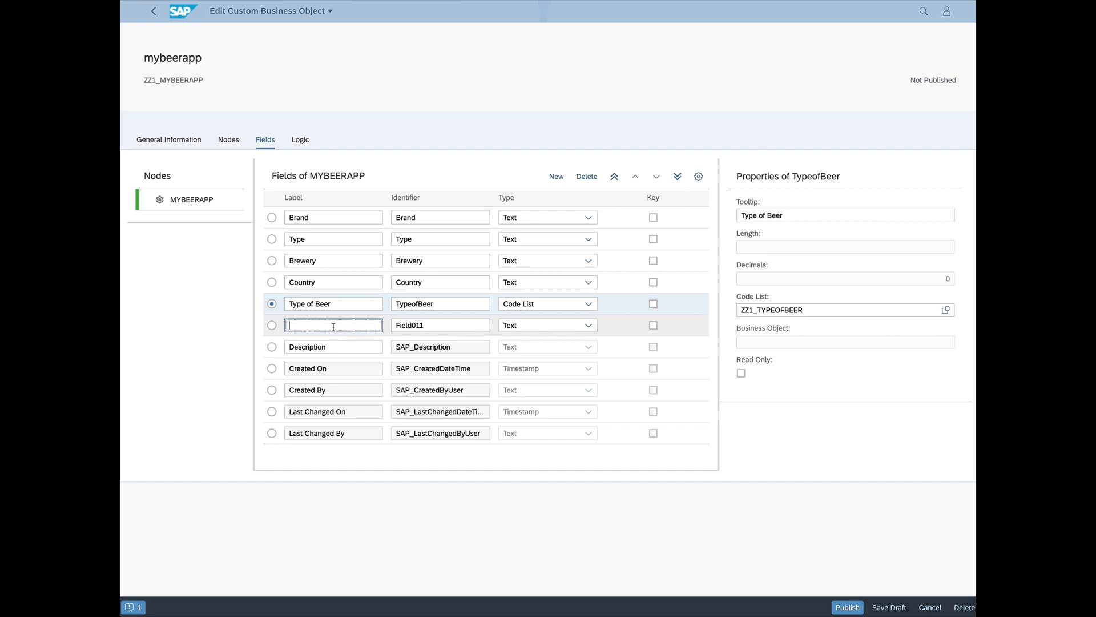
pyautogui.write('Website')
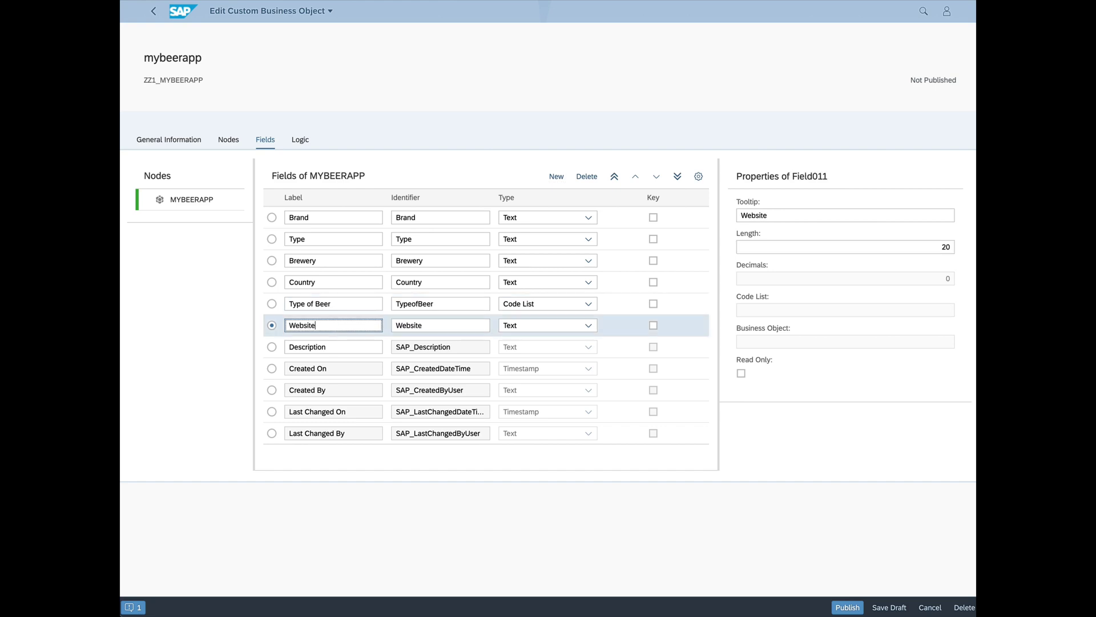
pyautogui.click(589, 325)
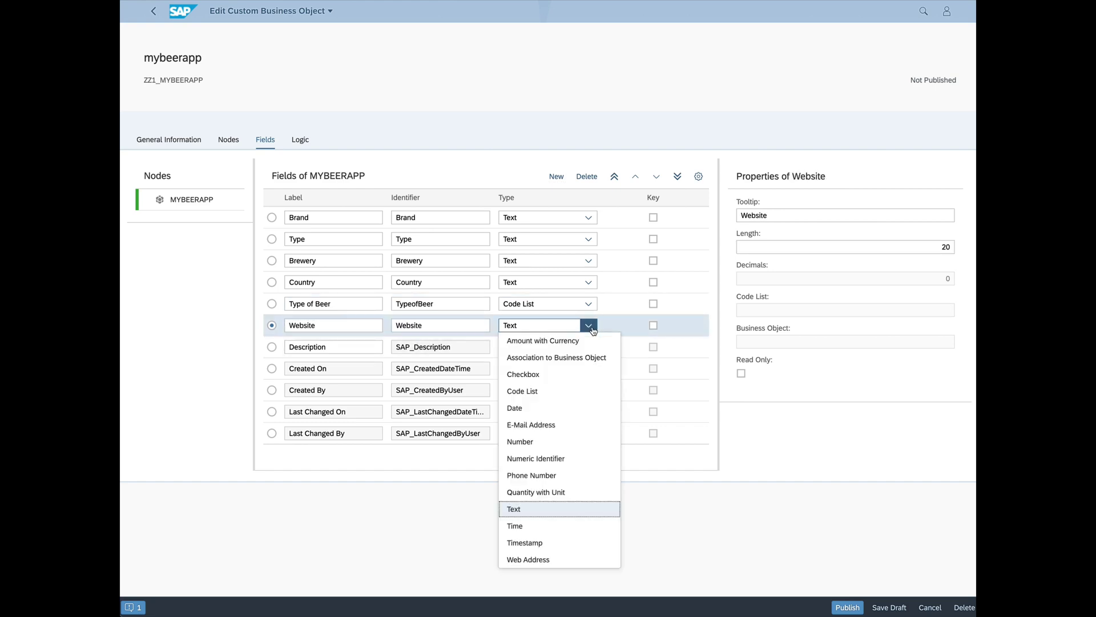
pyautogui.click(548, 559)
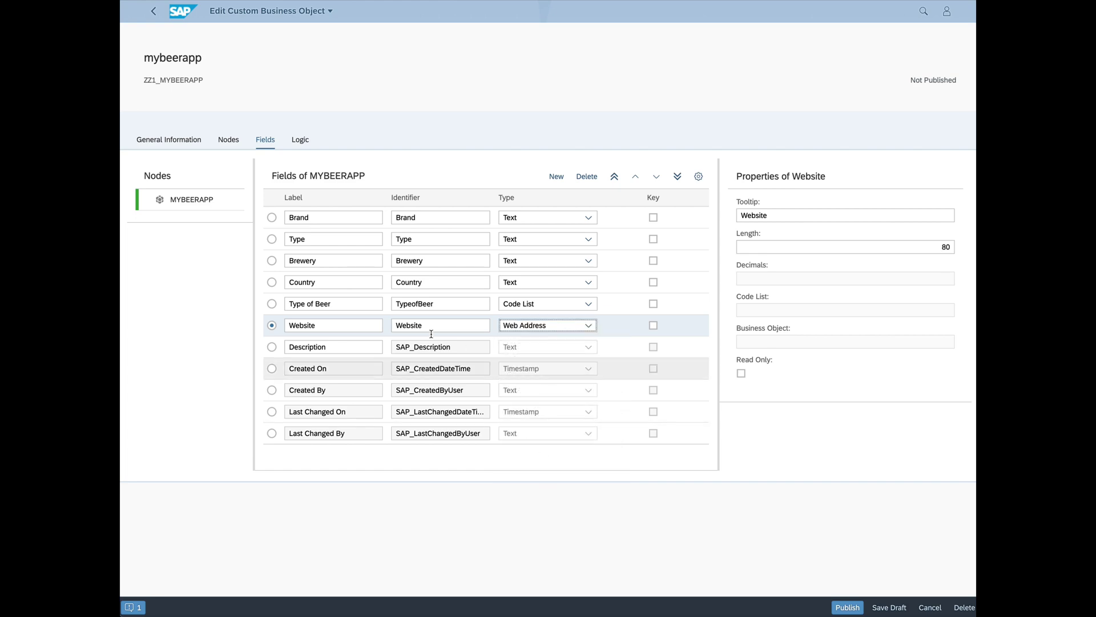
# Add a 'Tasting notes' text field and begin changing its length.
pyautogui.click(556, 176)
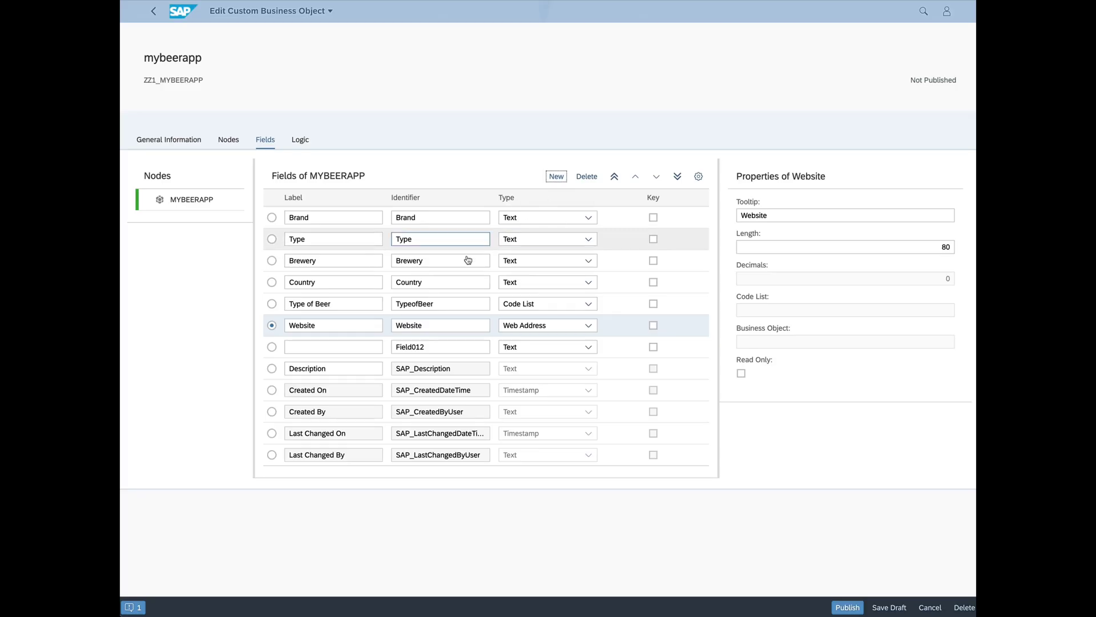
pyautogui.click(340, 345)
pyautogui.write('Ta')
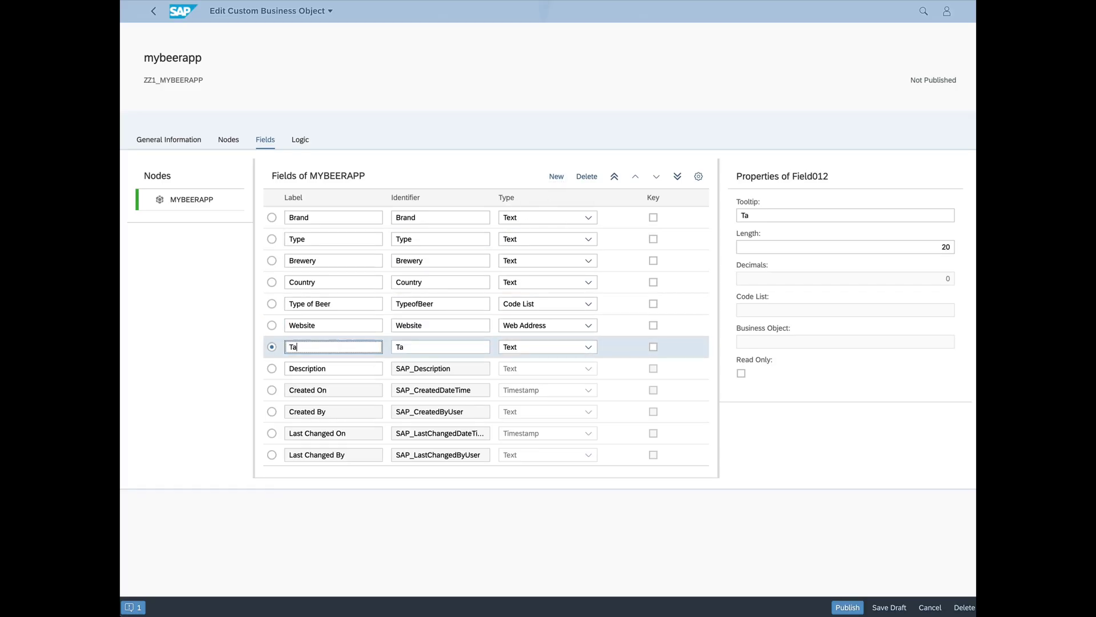
pyautogui.write('sting notes')
pyautogui.click(856, 248)
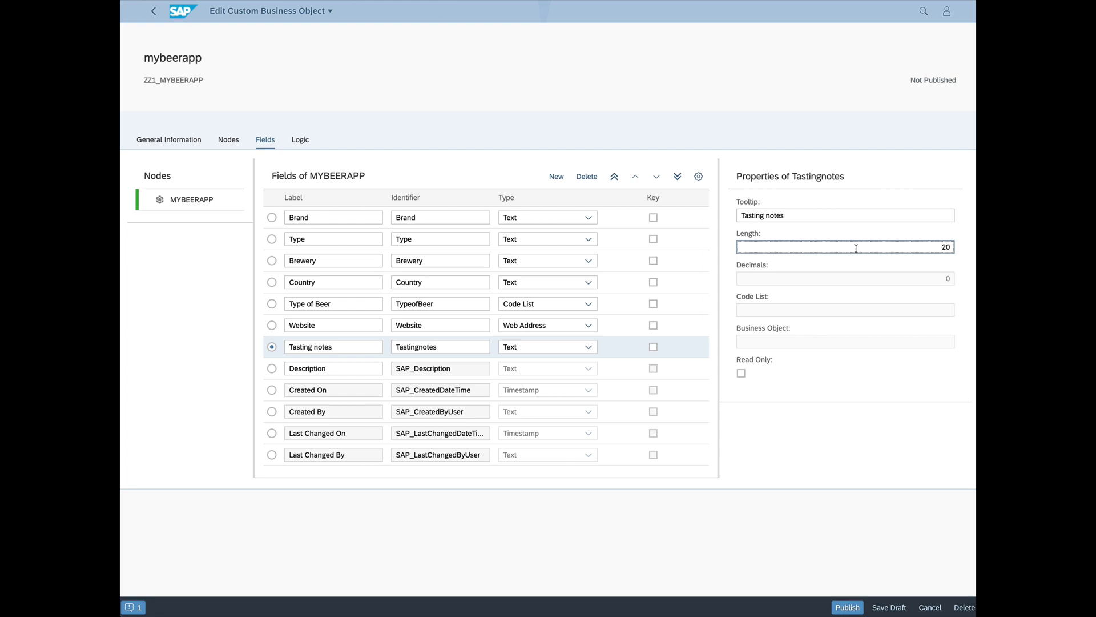
pyautogui.press('Delete')
# Set Tasting notes length to 200, mark Brand, Type and Brewery as keys, and publish.
pyautogui.write('20')
pyautogui.click(844, 238)
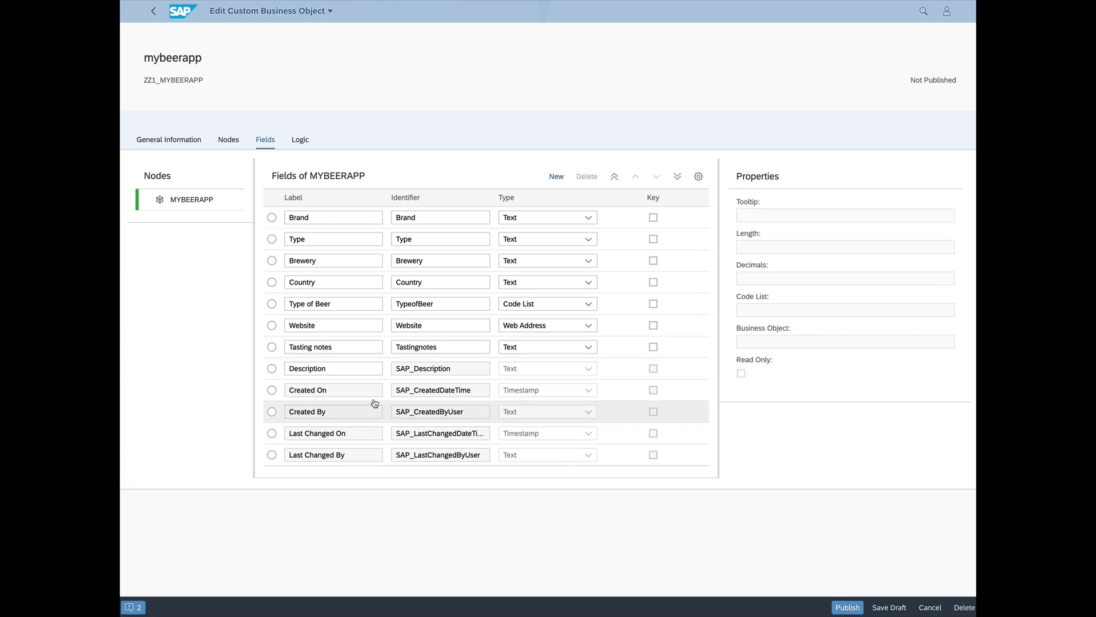
pyautogui.click(654, 217)
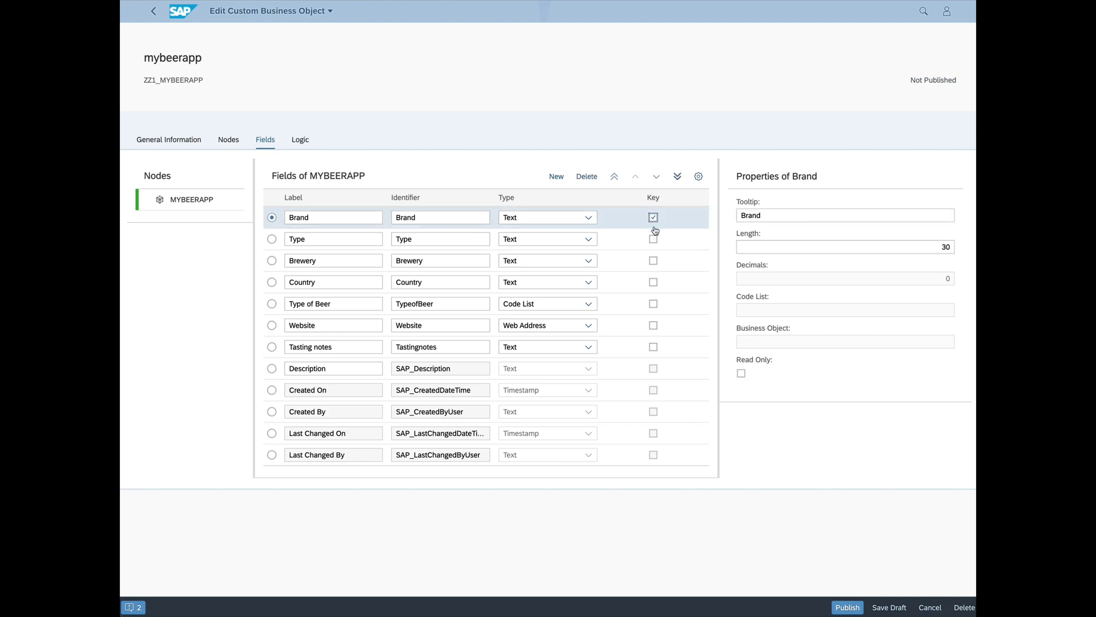
pyautogui.click(653, 239)
pyautogui.click(653, 261)
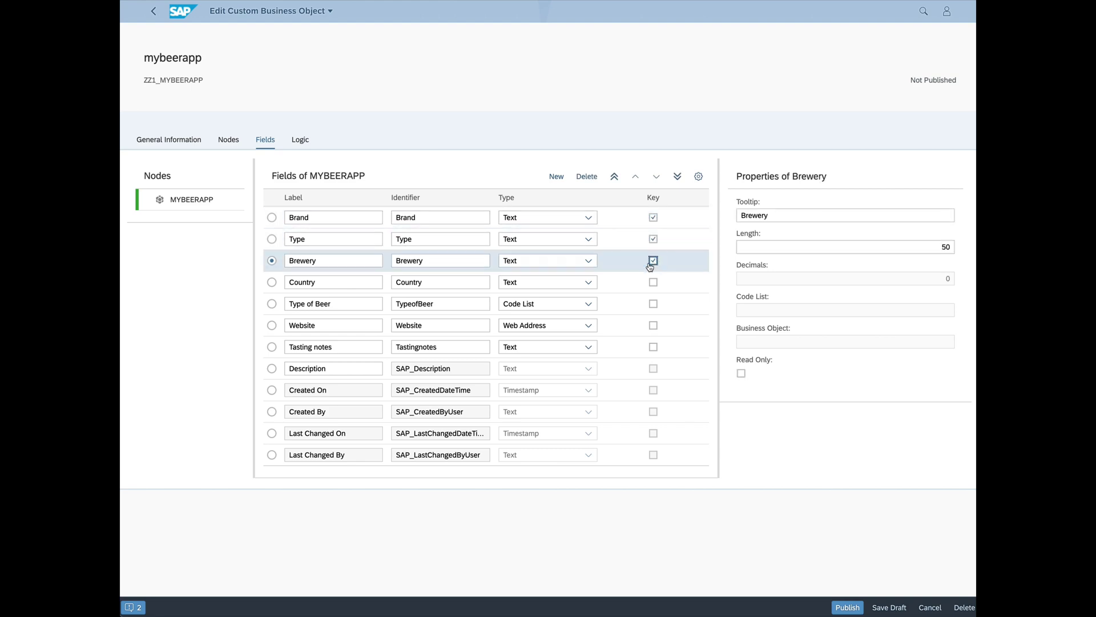
pyautogui.click(847, 602)
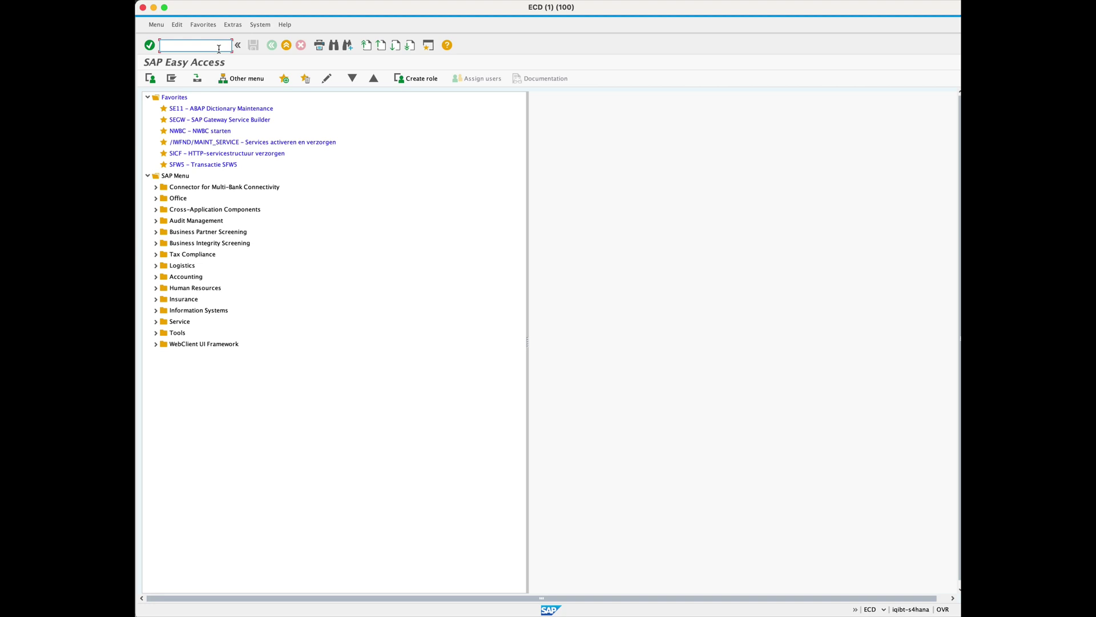
# Run transaction /n/iwfnd/maint_service and start adding a new service.
pyautogui.write('/n/iwfnd/maint_service')
pyautogui.press('Return')
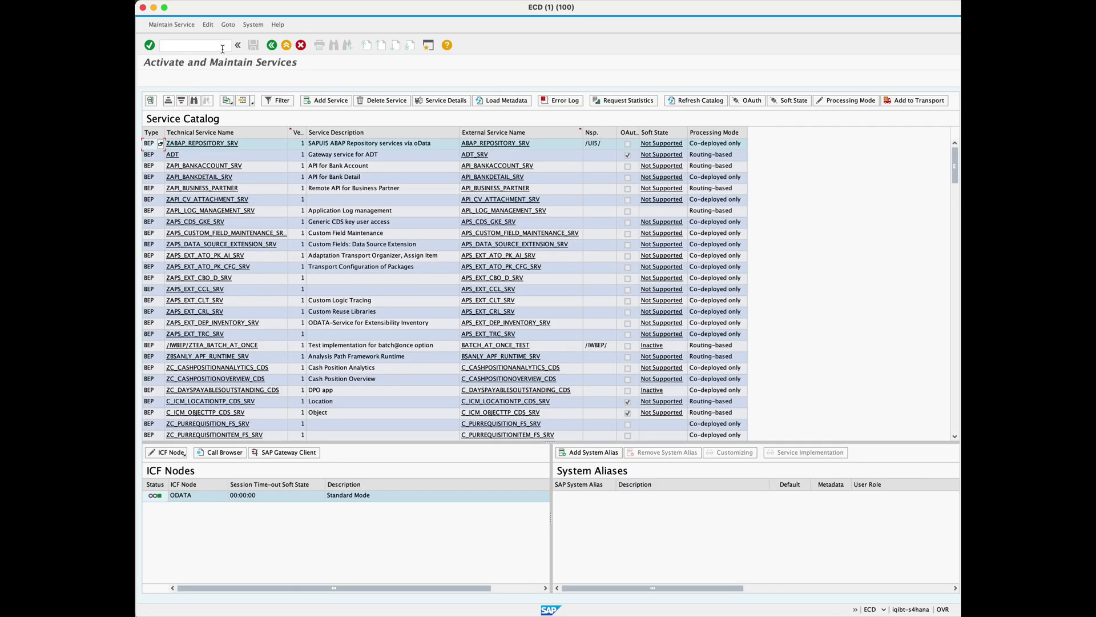
pyautogui.click(326, 101)
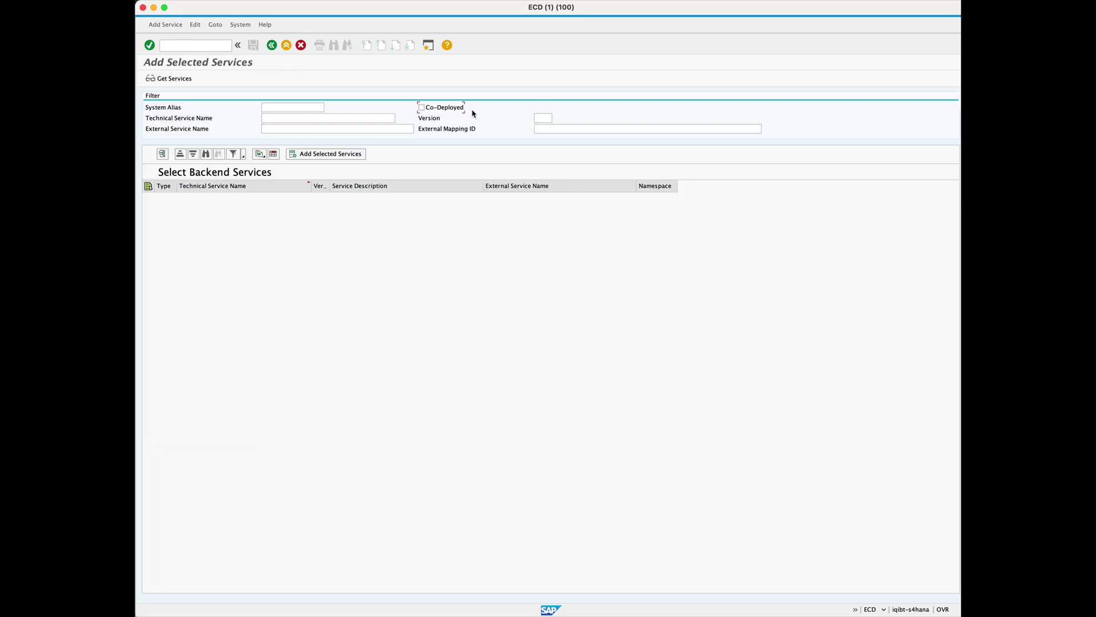
# Search co-deployed services for technical name *beer* and add ZZ1_MYBEERAPP_CDS.
pyautogui.click(421, 108)
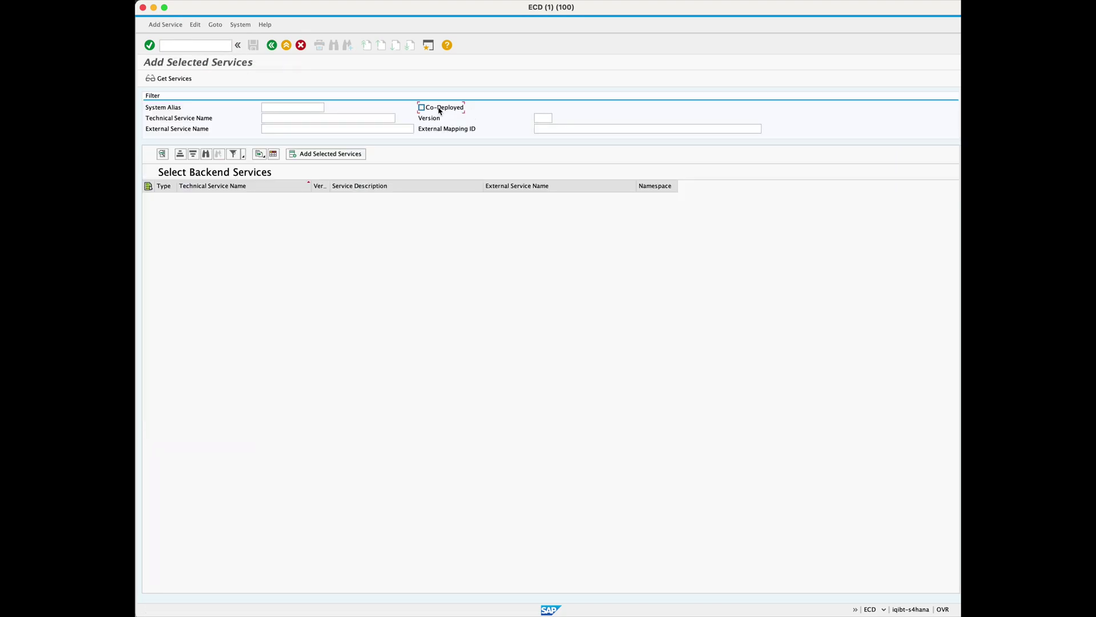
pyautogui.click(355, 121)
pyautogui.write('*beer')
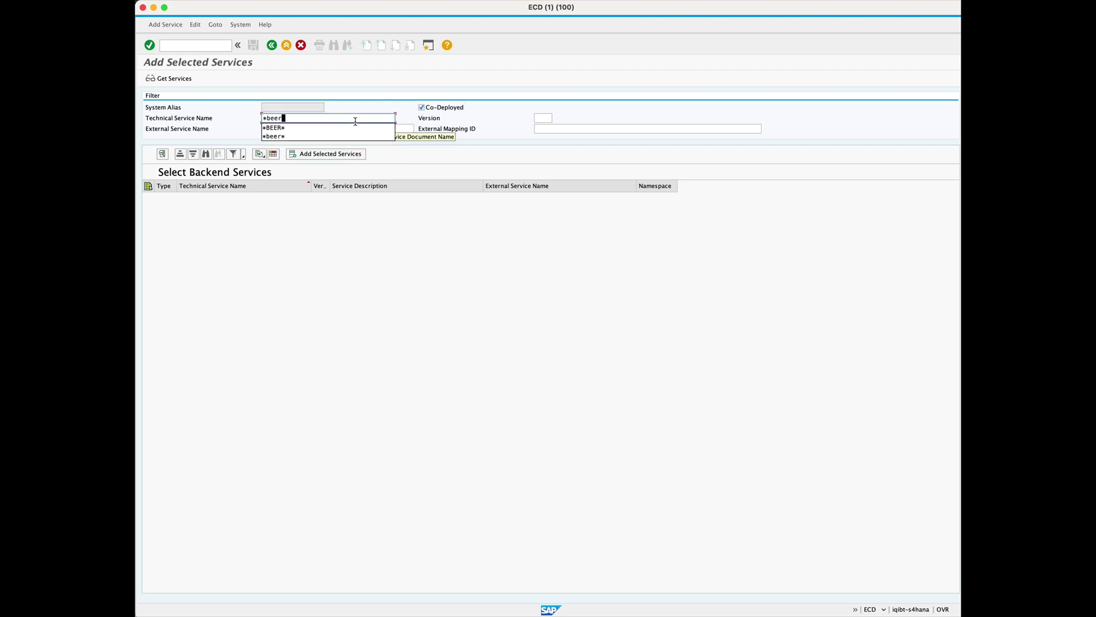
pyautogui.write('*')
pyautogui.press('Return')
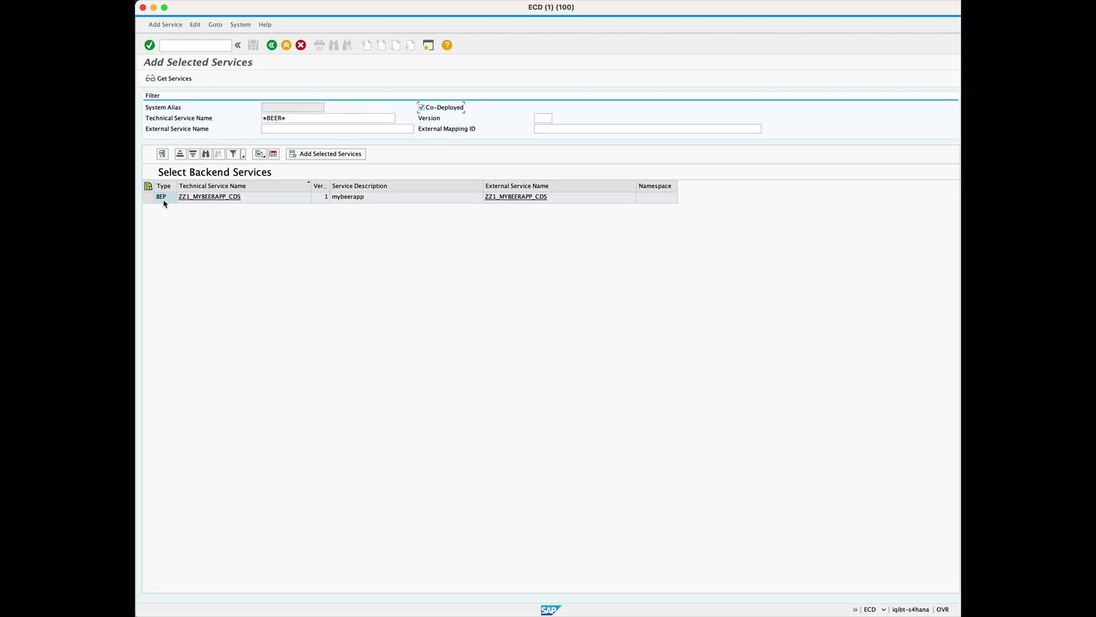
pyautogui.click(148, 197)
pyautogui.click(329, 153)
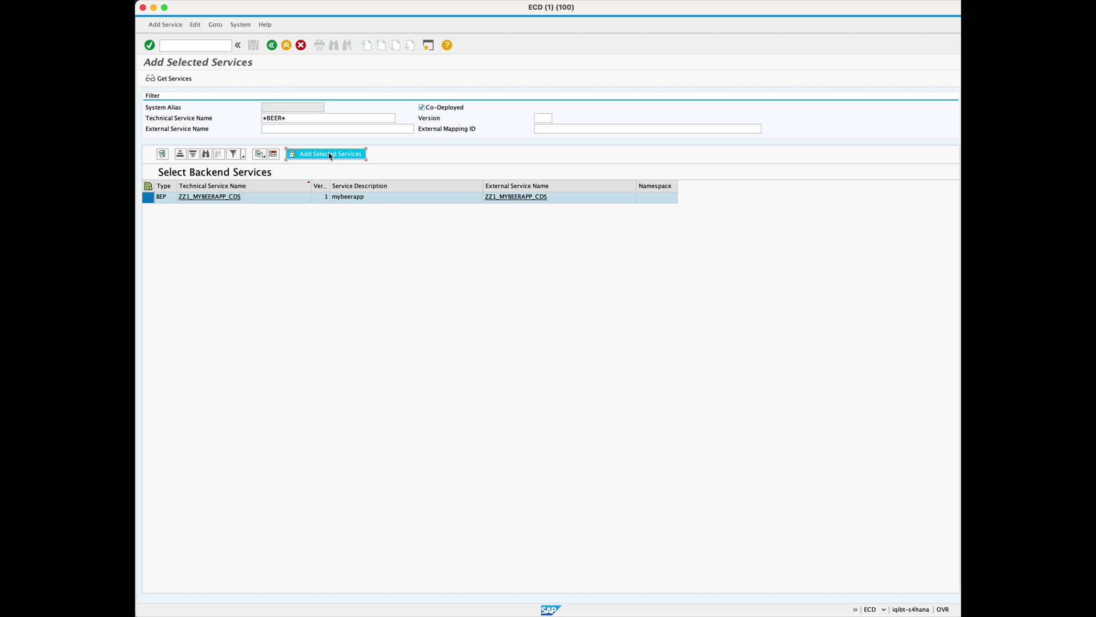
# Create the ZZ1_MYBEERAPP_CDS service as a local $TMP object and acknowledge the confirmation.
pyautogui.click(312, 242)
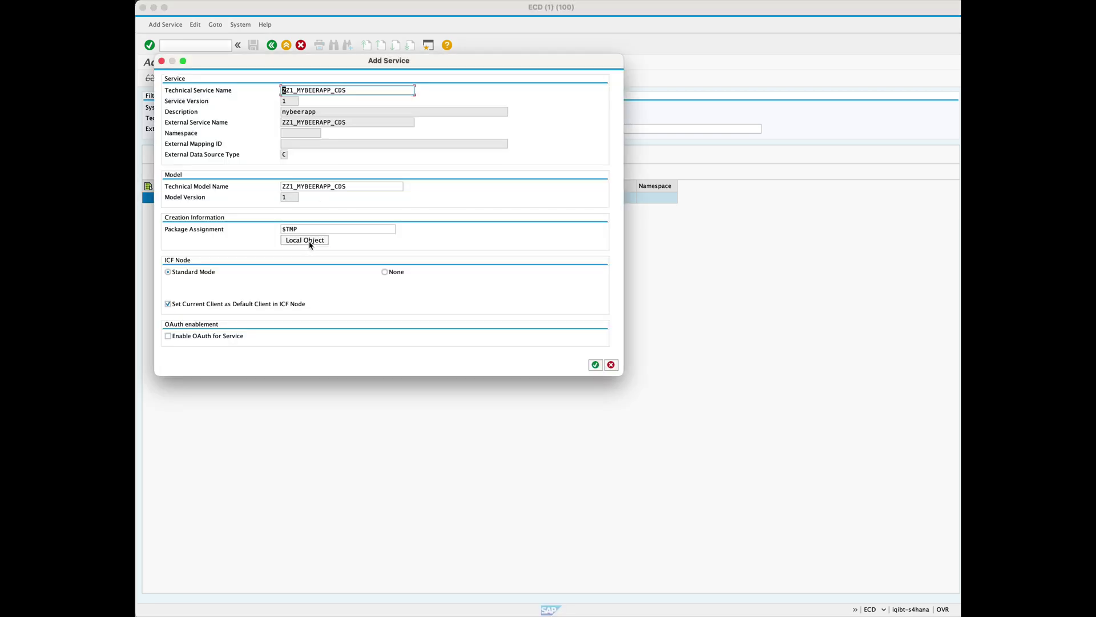
pyautogui.click(596, 365)
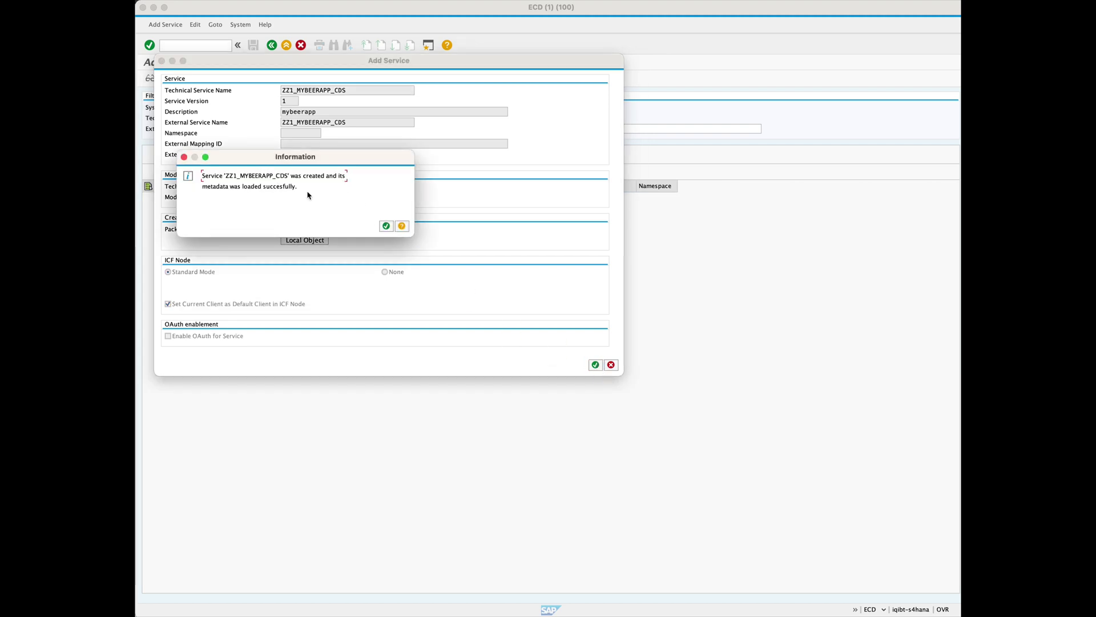
pyautogui.click(386, 226)
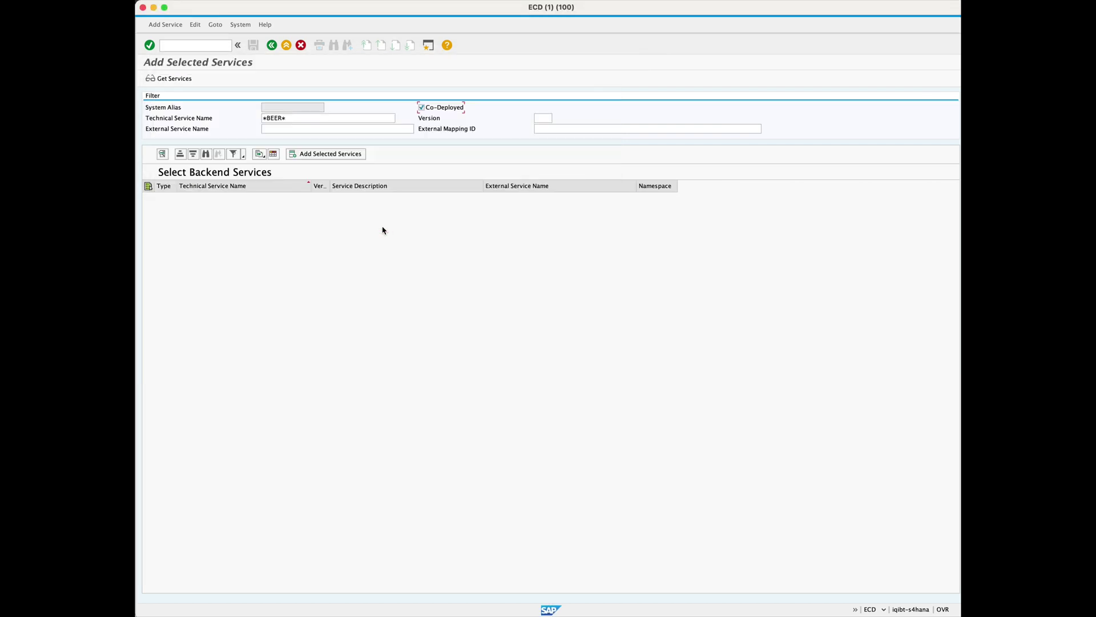